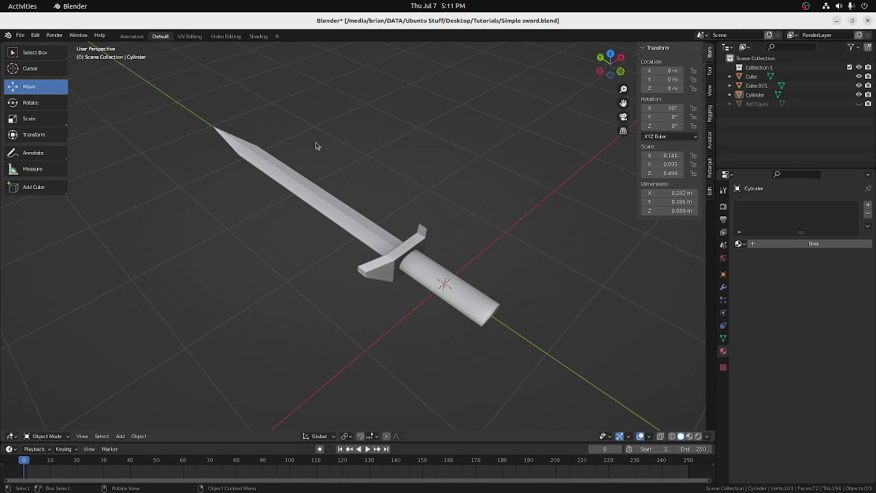
Switch the viewport to Material Preview shading and zoom in on the sword
middle_drag(411, 158, 262, 167)
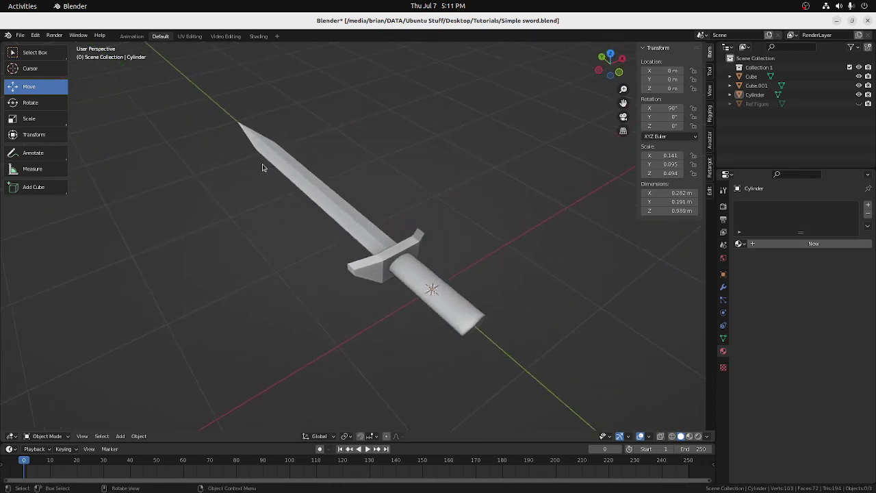
click(690, 436)
mouse_move(473, 262)
middle_down()
mouse_move(465, 162)
mouse_move(466, 264)
mouse_move(475, 251)
mouse_move(512, 254)
middle_up()
scroll(488, 250, up, 2)
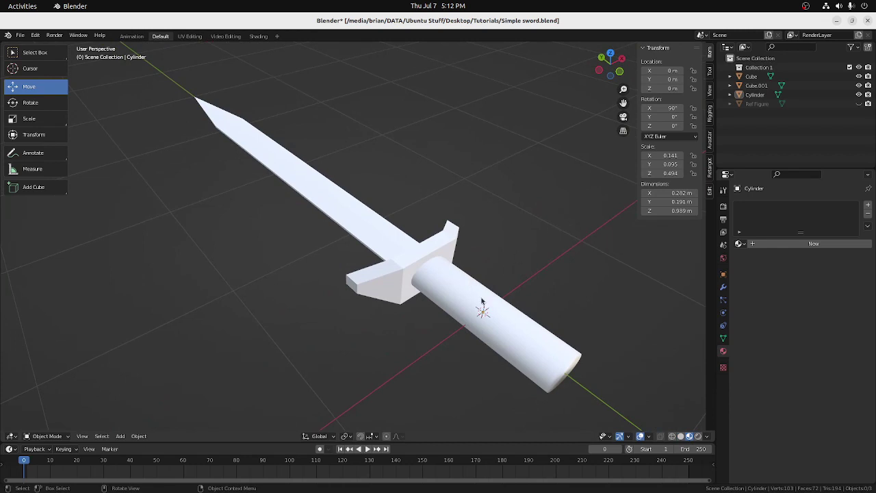
Select the cylinder handle, the crossguard and the blade in turn to inspect each part
click(450, 297)
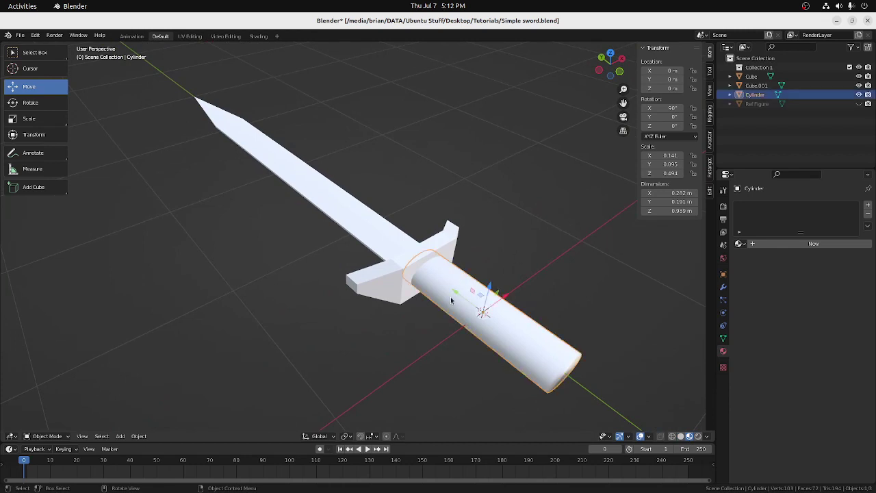
click(393, 288)
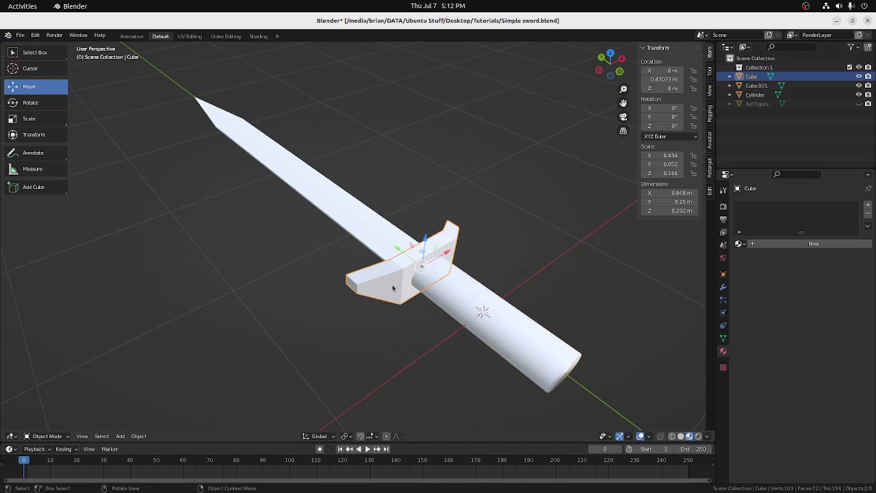
click(378, 214)
middle_drag(377, 214, 393, 167)
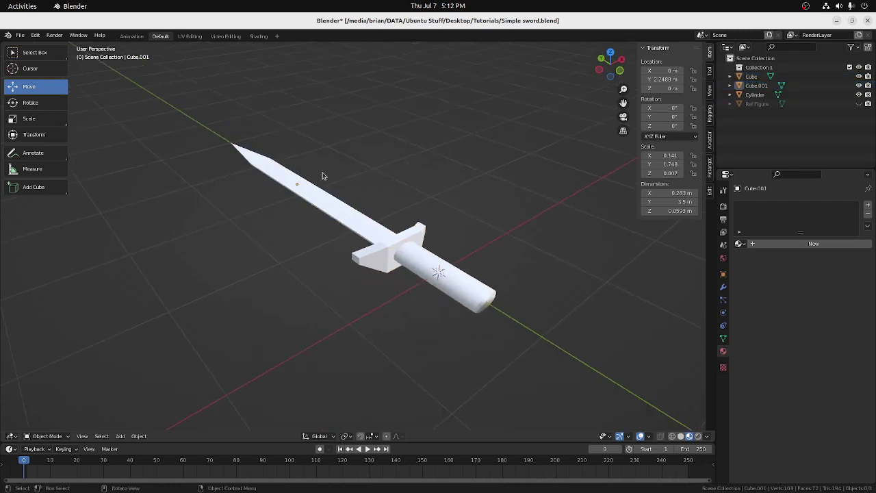
Apply Rotation & Scale to the blade, guard and handle together, then deselect them
drag(307, 169, 466, 377)
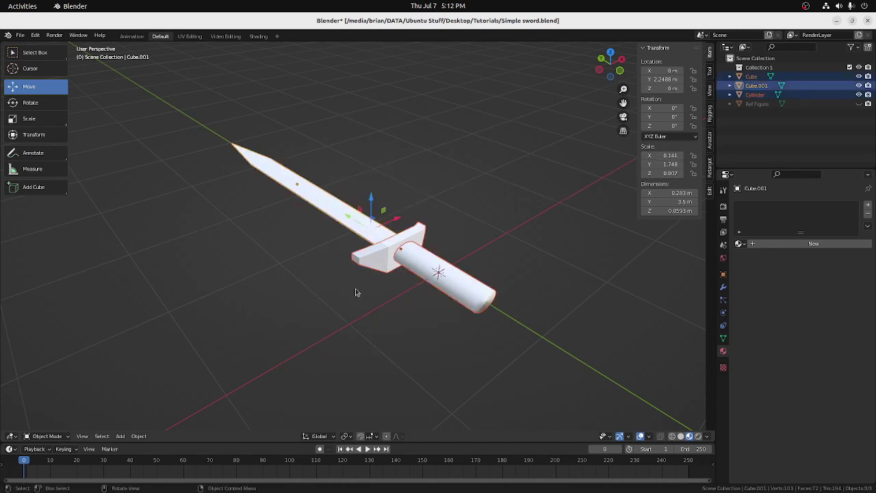
click(139, 436)
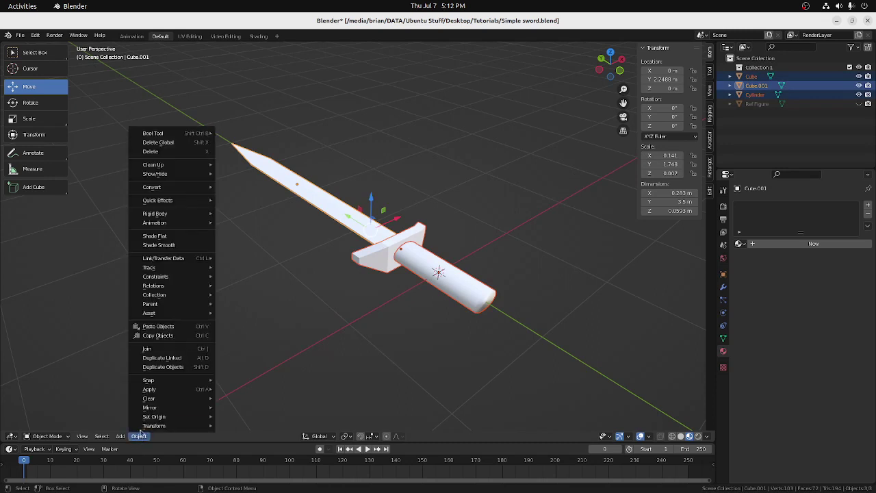
mouse_move(154, 389)
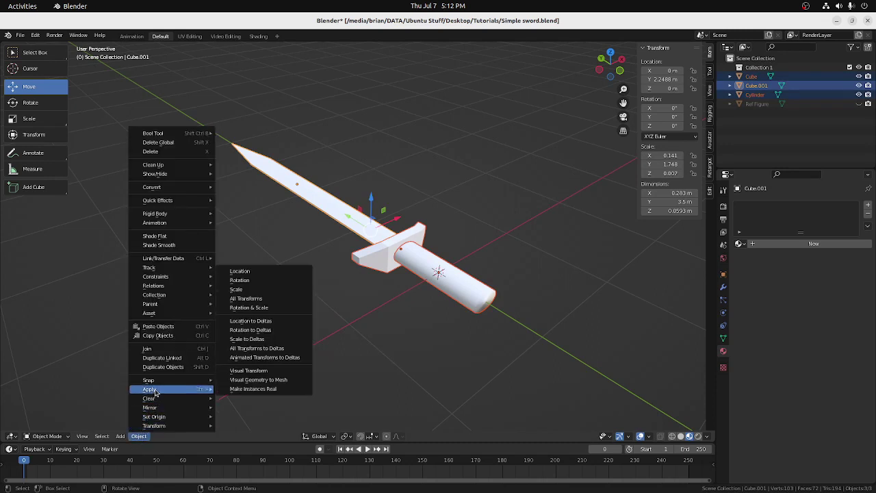
click(287, 313)
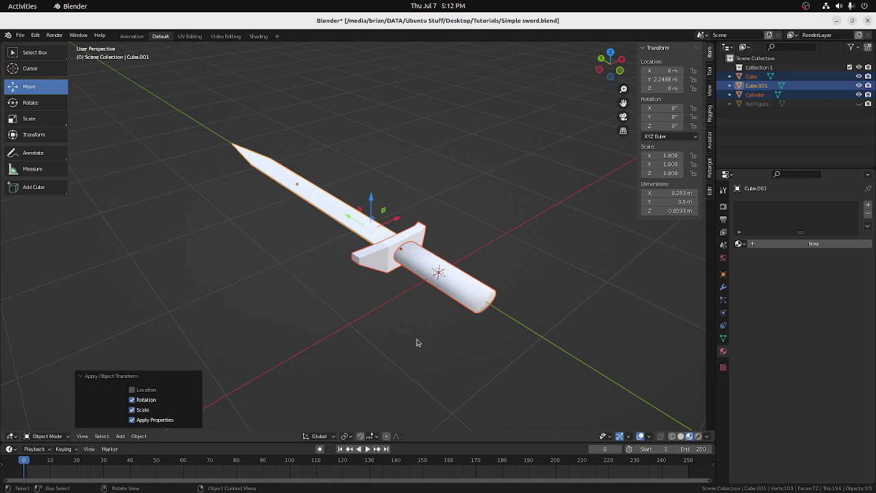
click(492, 241)
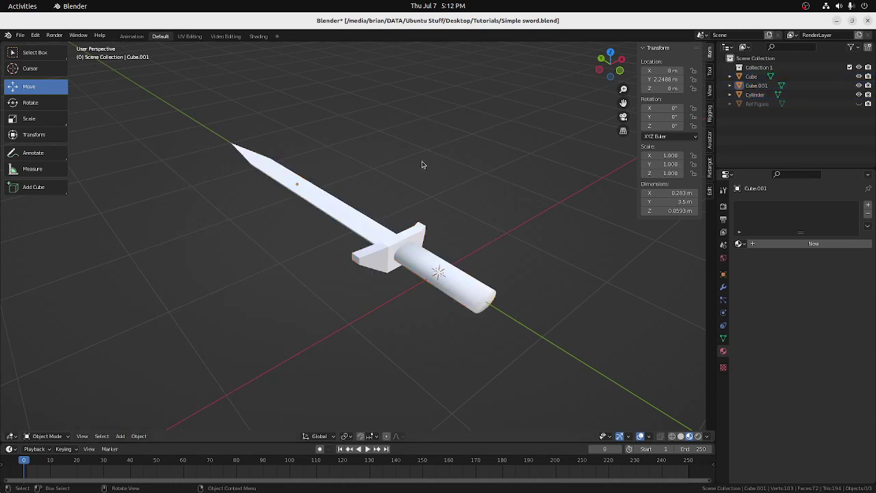
Give the Cylinder handle a new material using WoodPlanksOver_small tiles.jpg as its Base Color image texture
click(471, 285)
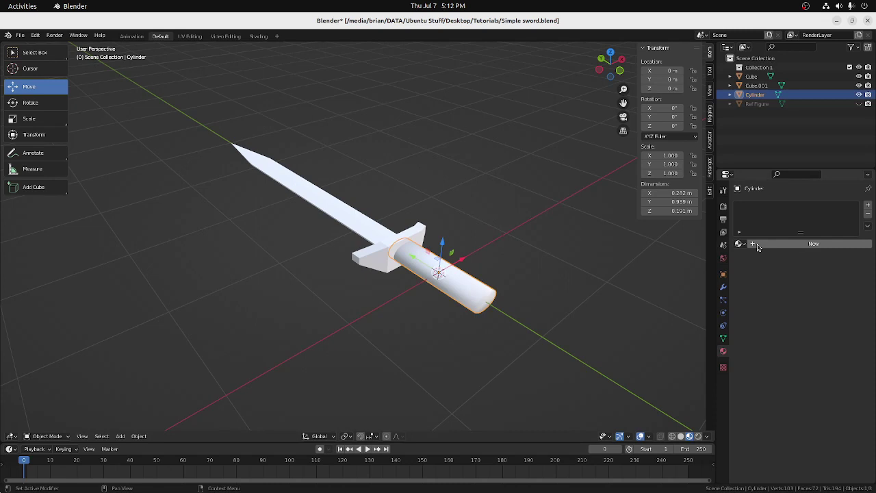
click(723, 353)
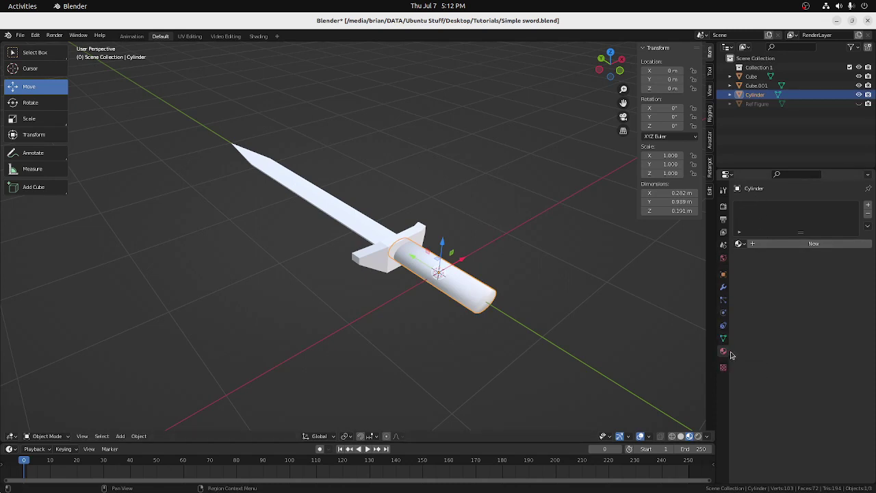
click(782, 244)
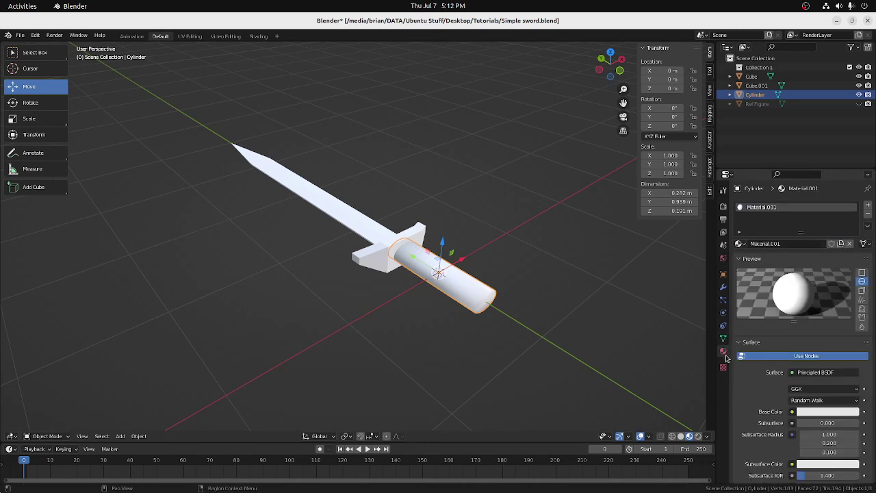
click(792, 412)
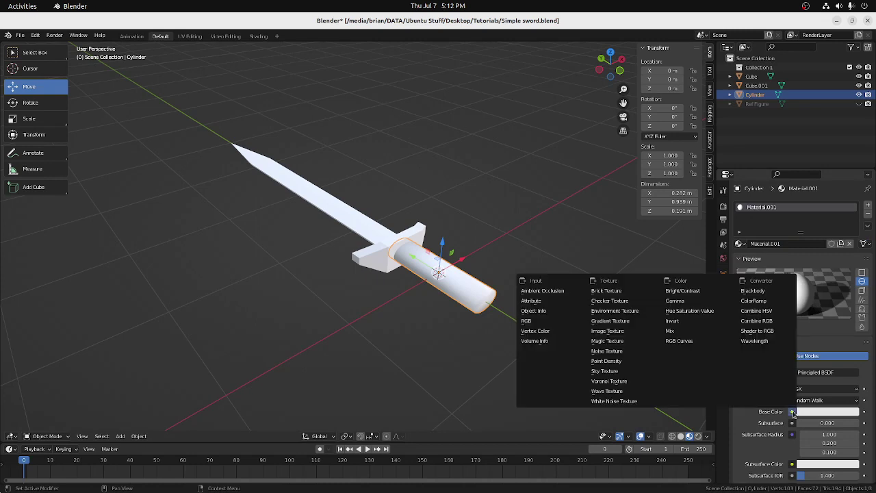
click(603, 330)
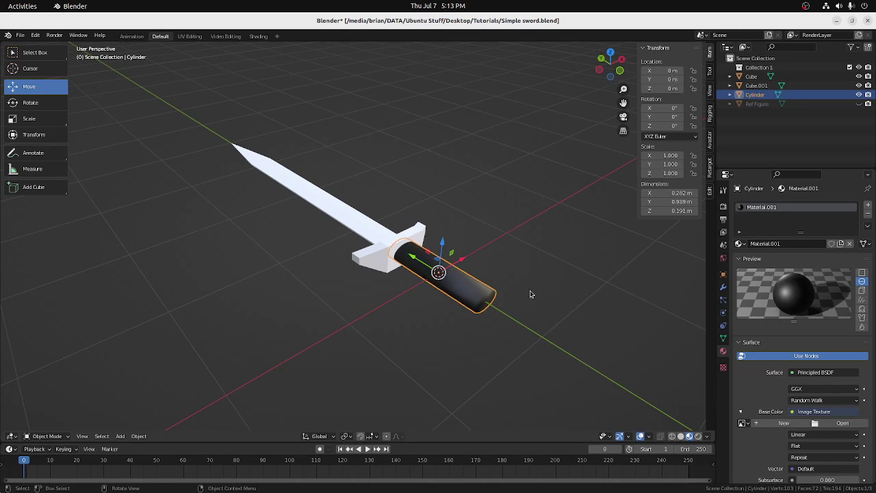
click(836, 424)
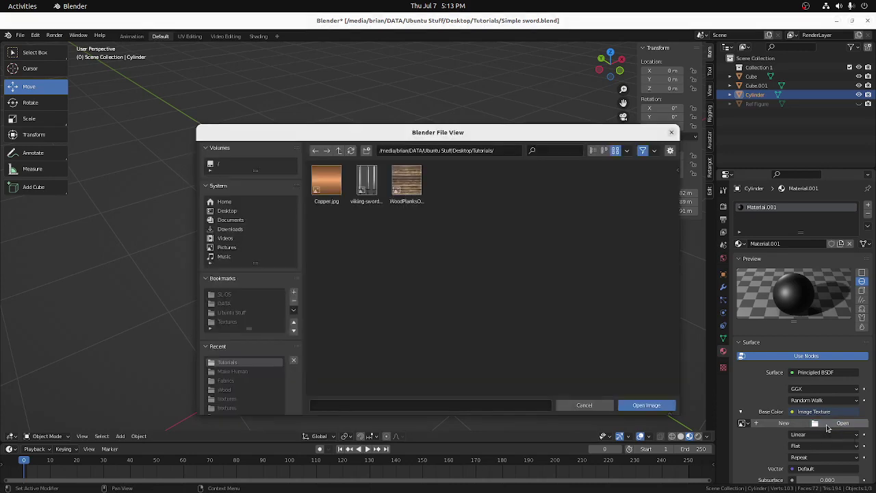
drag(390, 132, 350, 97)
click(368, 153)
click(595, 371)
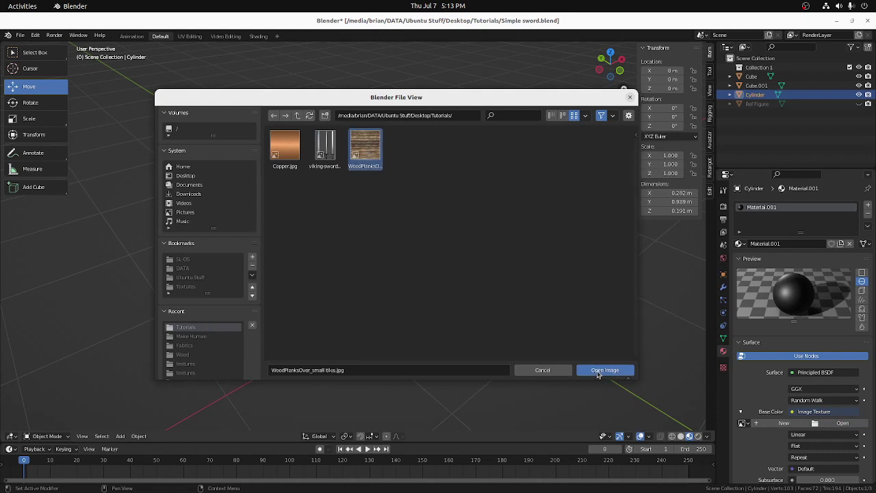
middle_drag(543, 309, 540, 252)
middle_drag(535, 349, 456, 166)
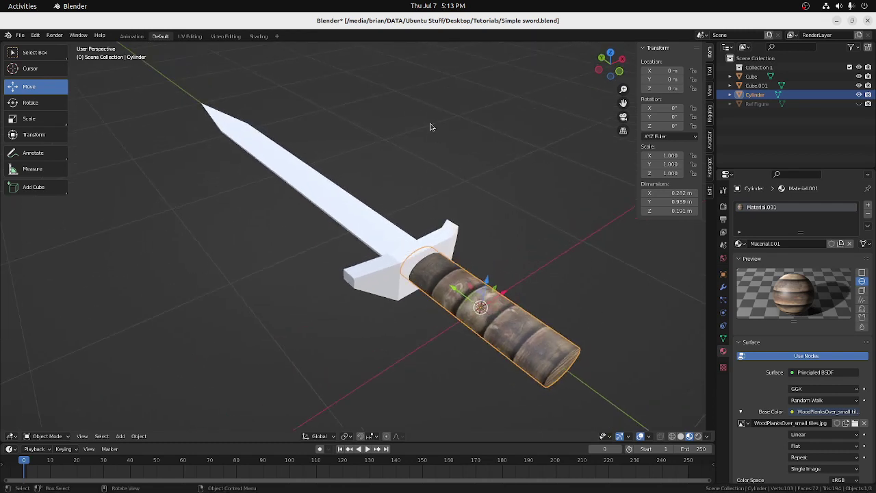
Give the Cube crossguard a new material, Material.002, with Copper.jpg as its Base Color image texture
click(445, 242)
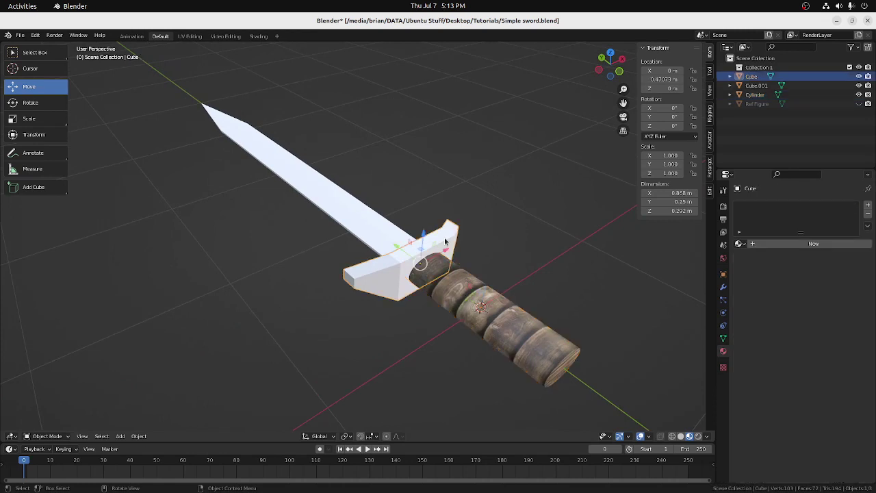
click(799, 244)
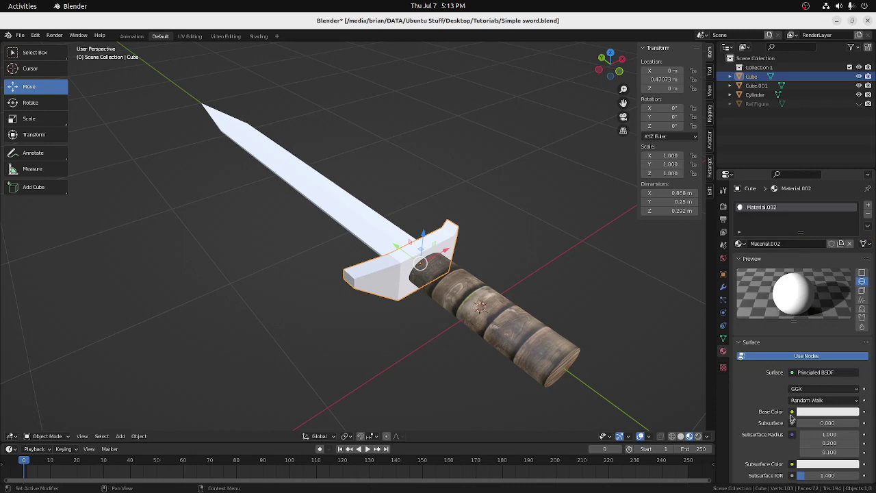
click(792, 412)
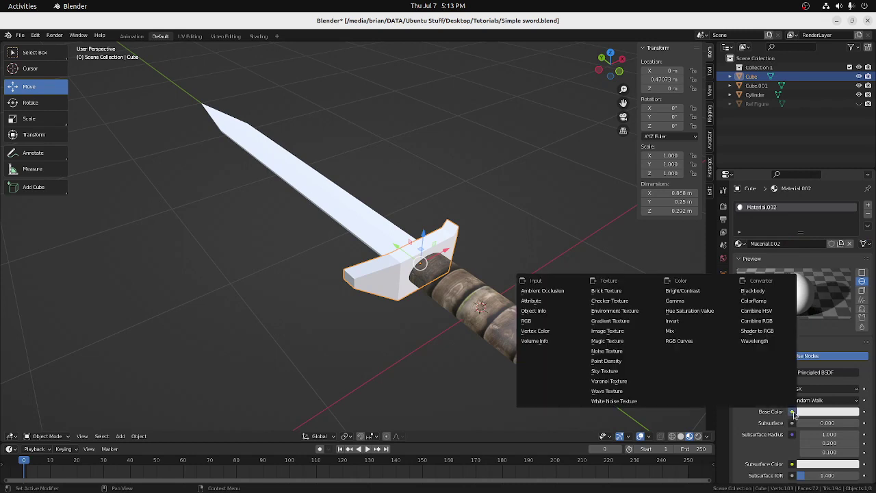
click(630, 333)
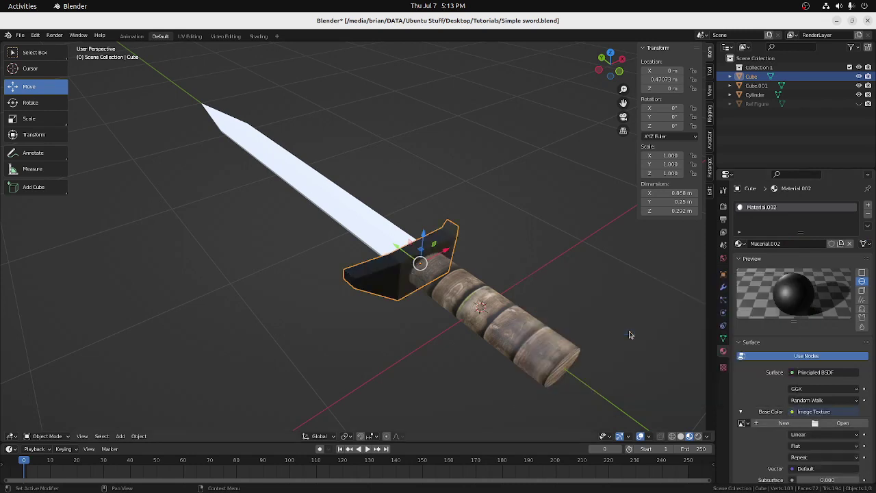
click(830, 424)
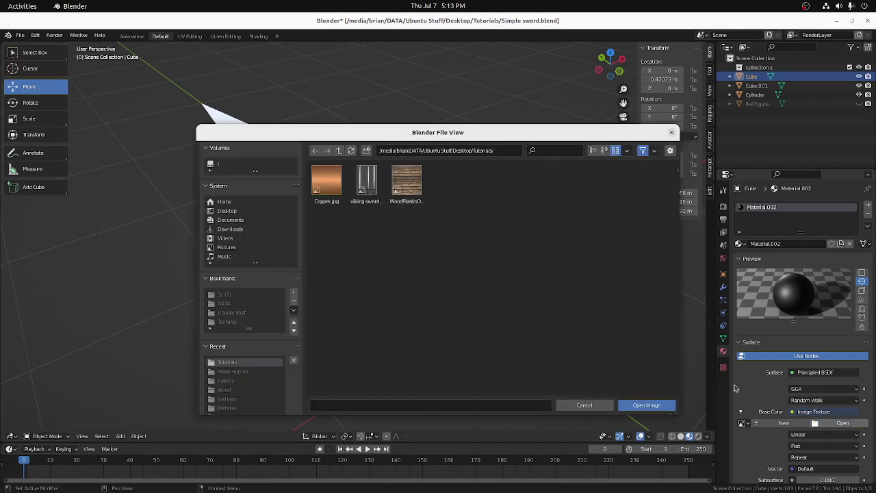
click(330, 185)
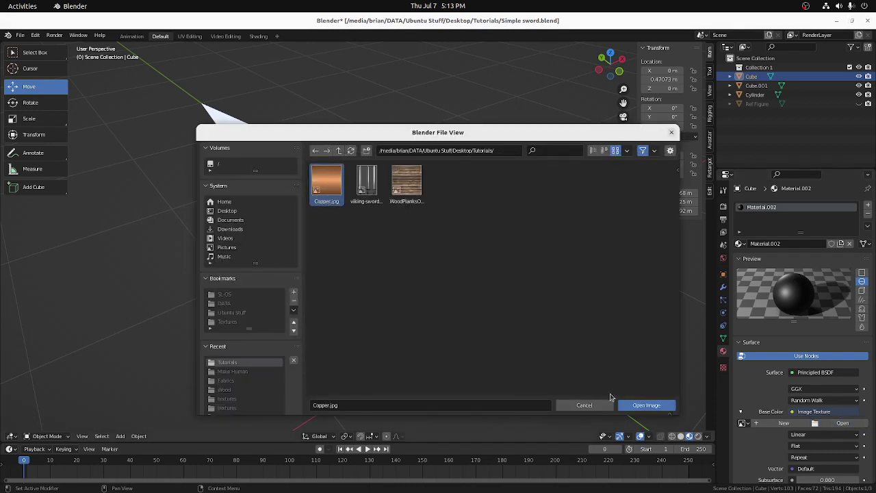
click(640, 409)
middle_drag(475, 249, 354, 228)
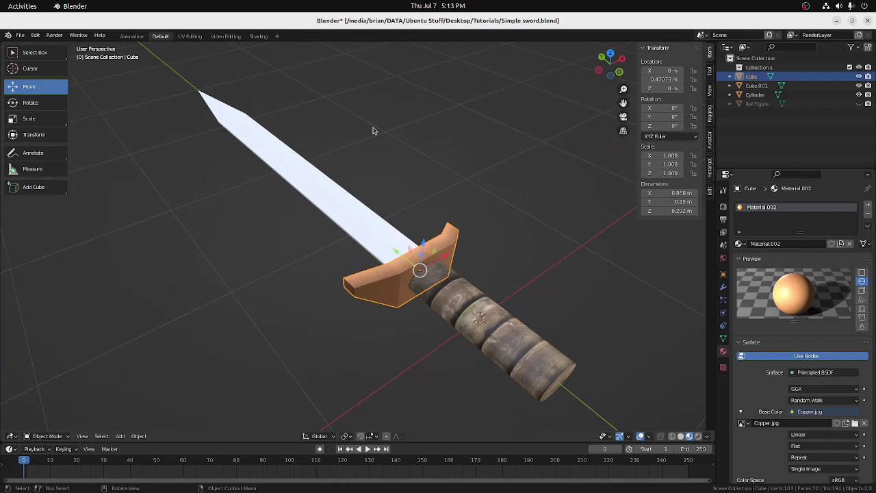
Select the blade, switch to the UV Editing workspace and bring up the interaction mode menu
click(316, 195)
middle_drag(390, 185, 290, 104)
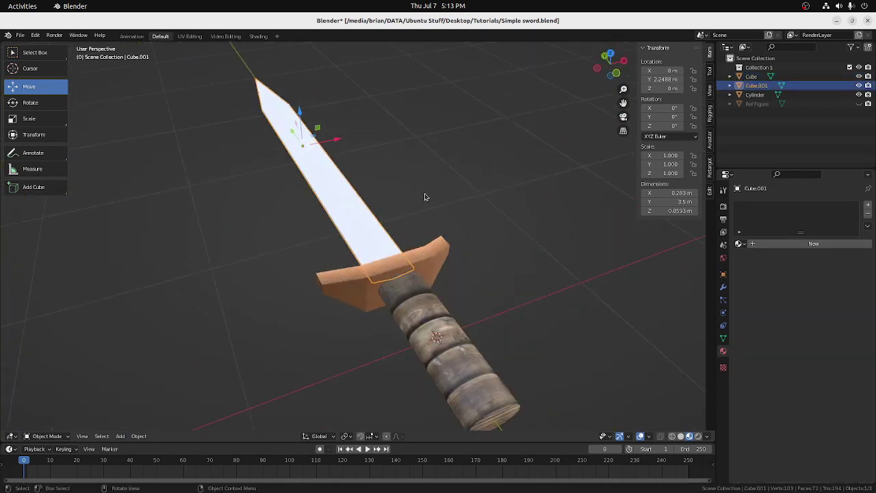
middle_drag(454, 170, 459, 175)
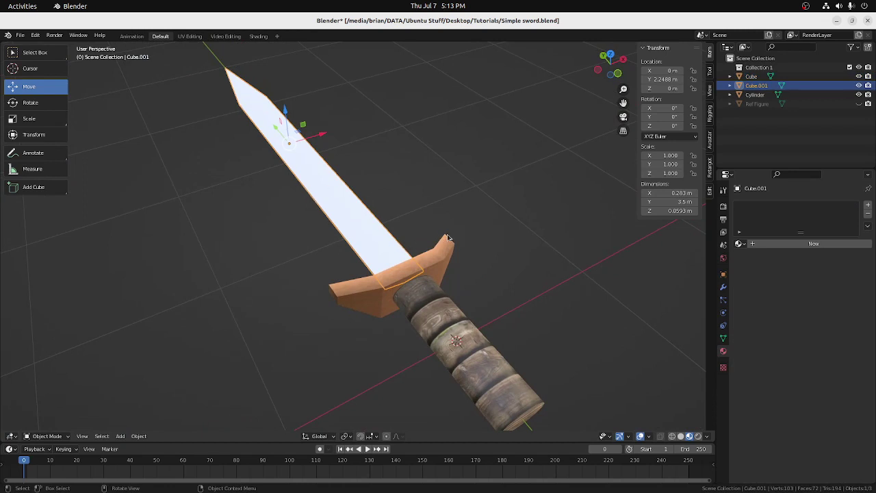
middle_drag(472, 219, 465, 188)
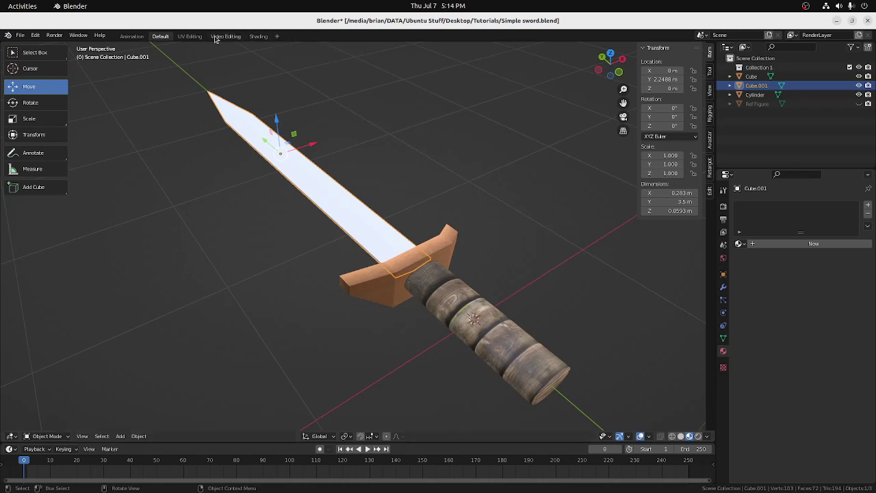
click(191, 37)
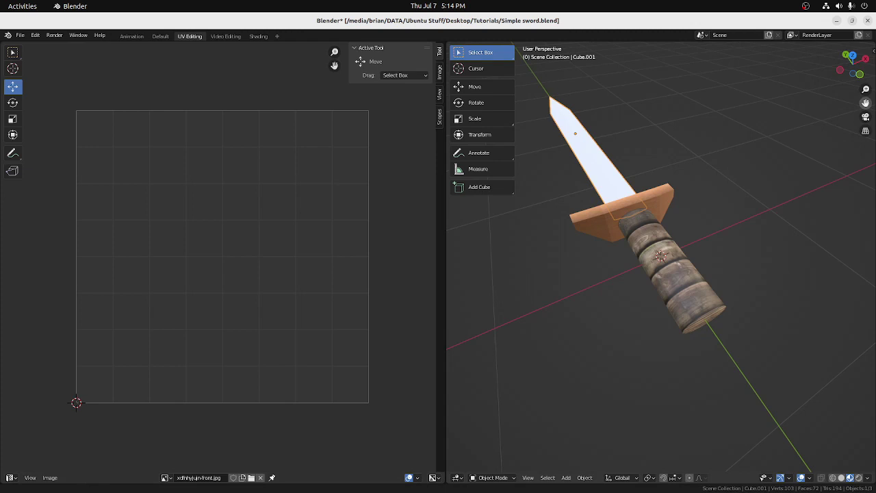
drag(865, 103, 872, 198)
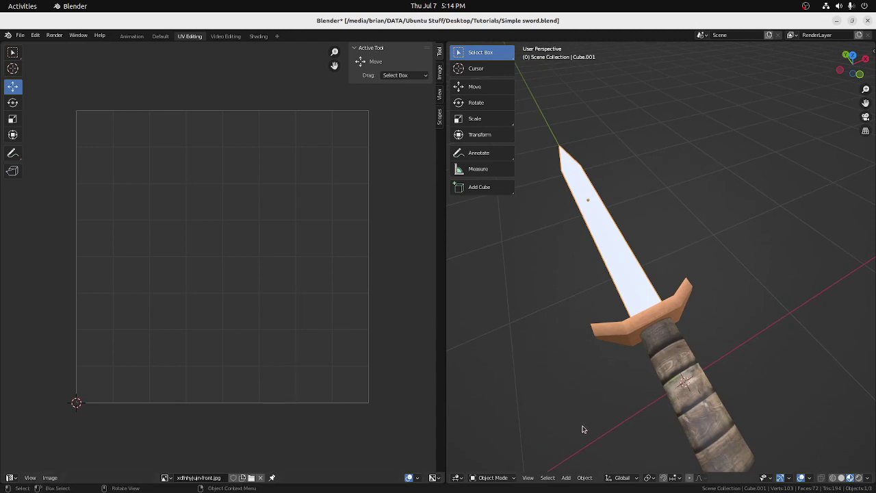
click(495, 478)
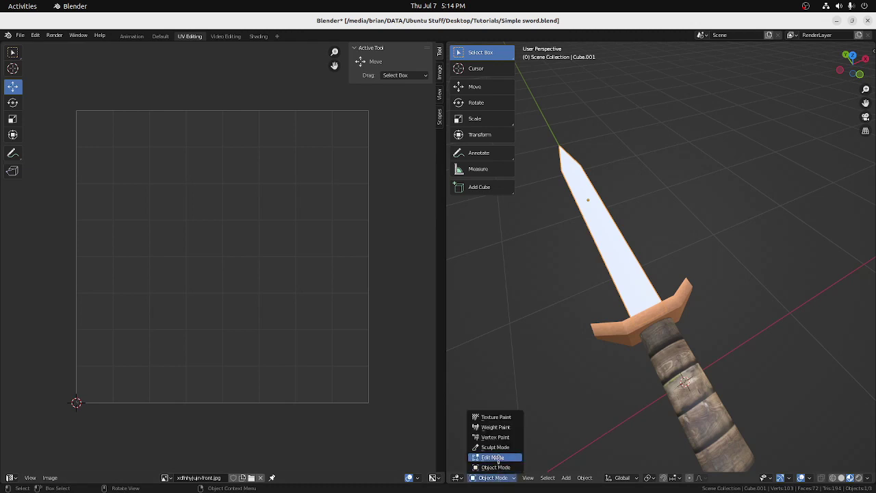
Put the blade into Edit Mode and select all of its faces
click(494, 457)
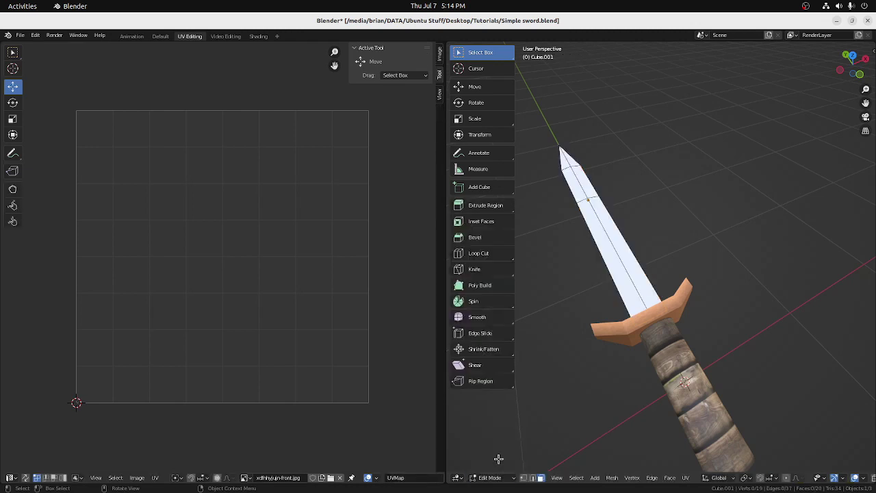
click(577, 180)
key(a)
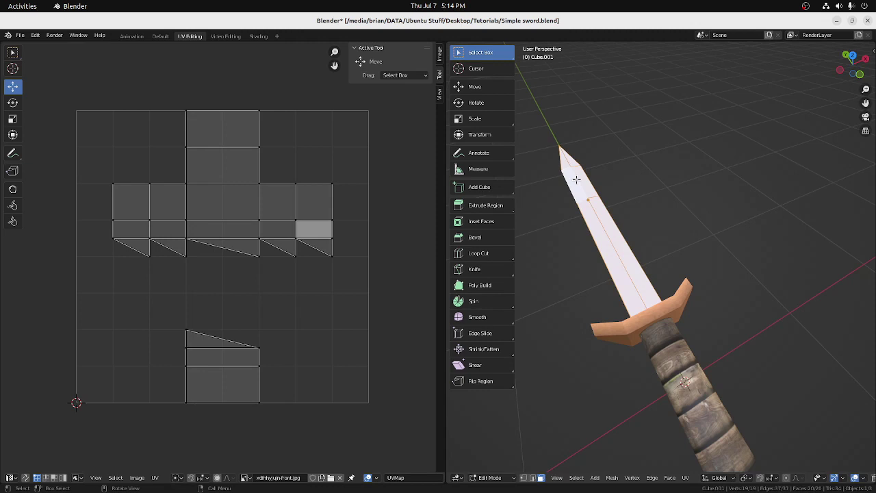
scroll(623, 254, up, 5)
middle_drag(623, 254, 620, 227)
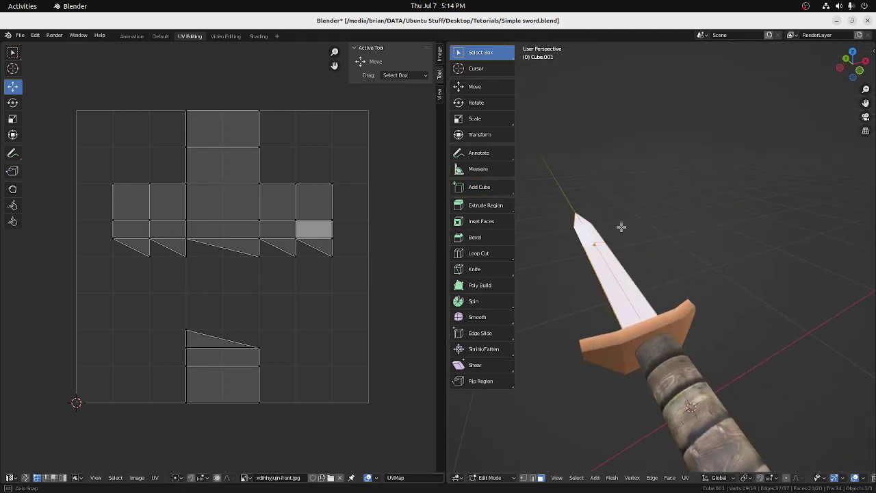
middle_drag(651, 258, 664, 250)
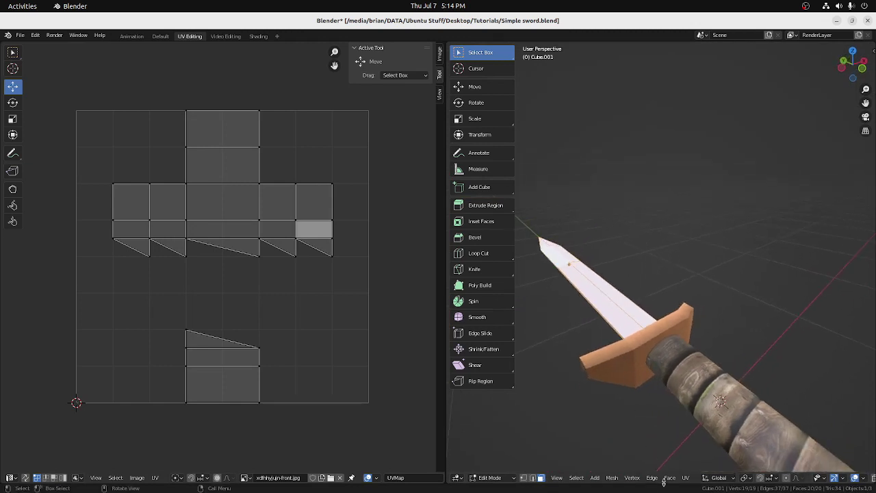
Unwrap the blade with Smart UV Project using an island margin of 1.000
click(685, 479)
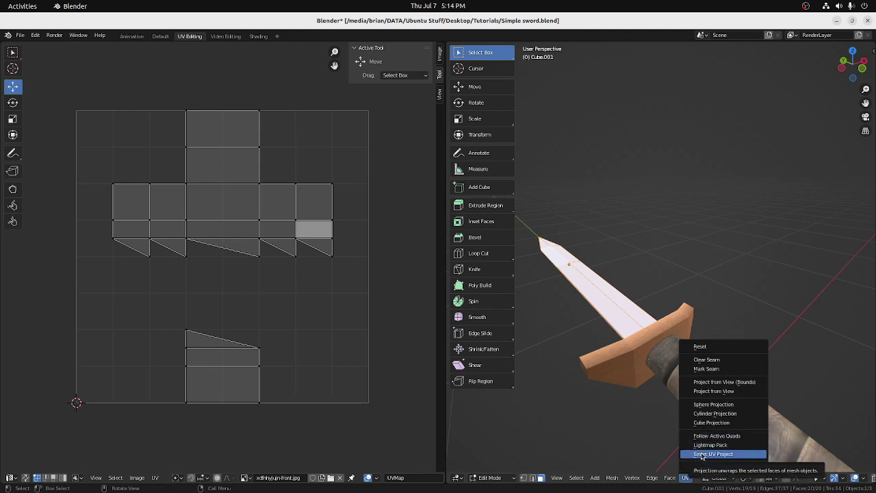
click(701, 454)
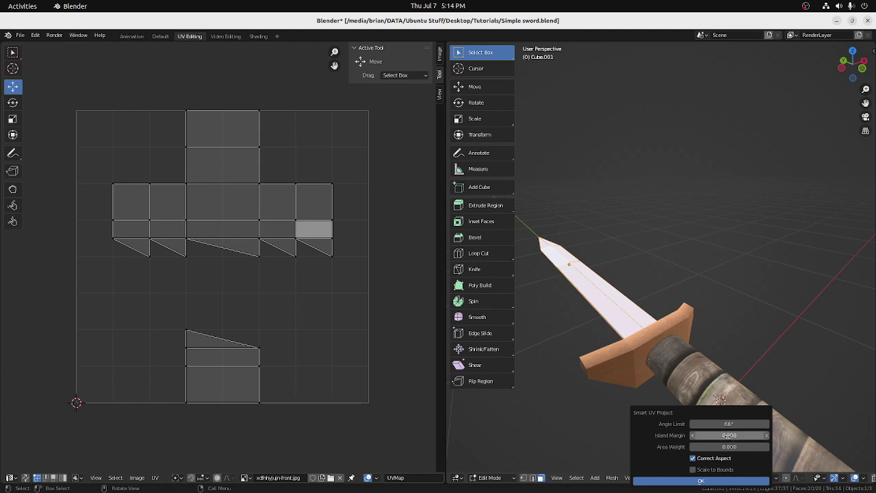
drag(729, 436, 729, 435)
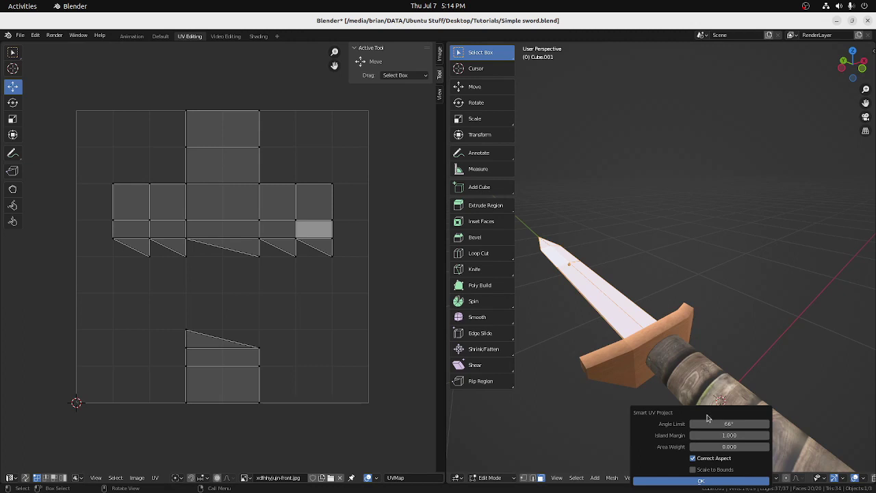
click(701, 481)
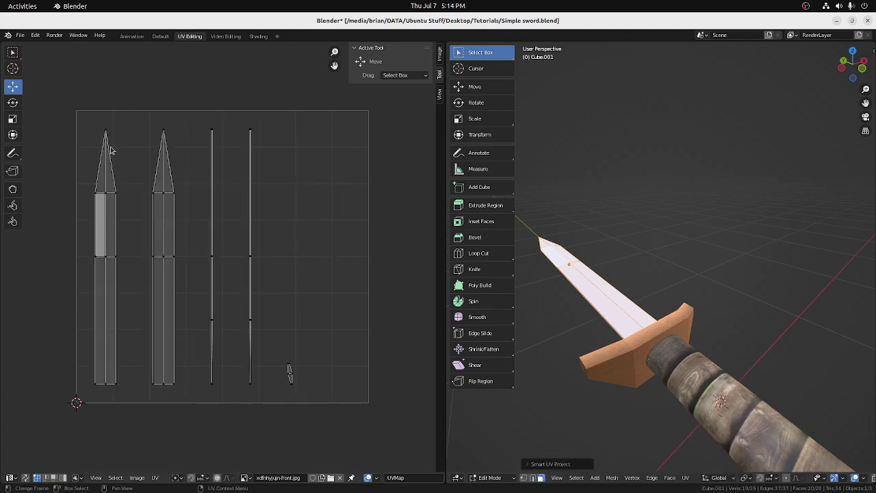
drag(866, 102, 874, 83)
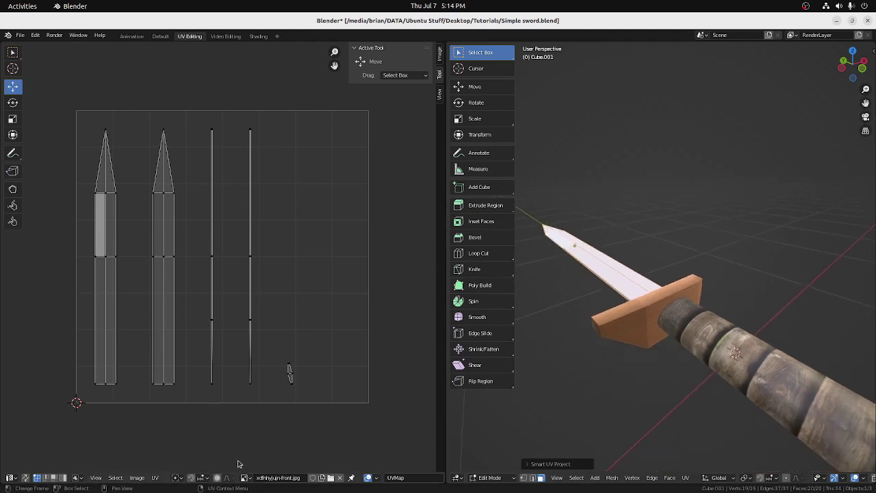
middle_drag(611, 218, 617, 243)
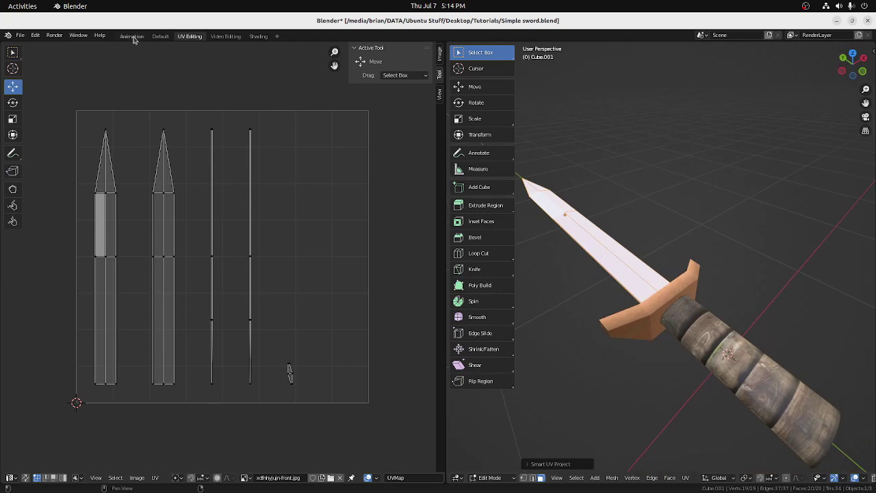
Return to the Default workspace and add a new Material.003 to the blade
click(160, 36)
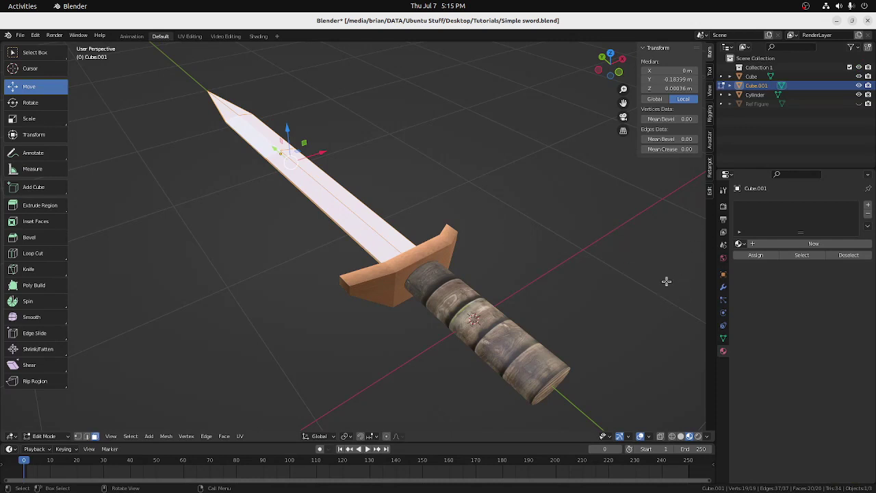
click(776, 245)
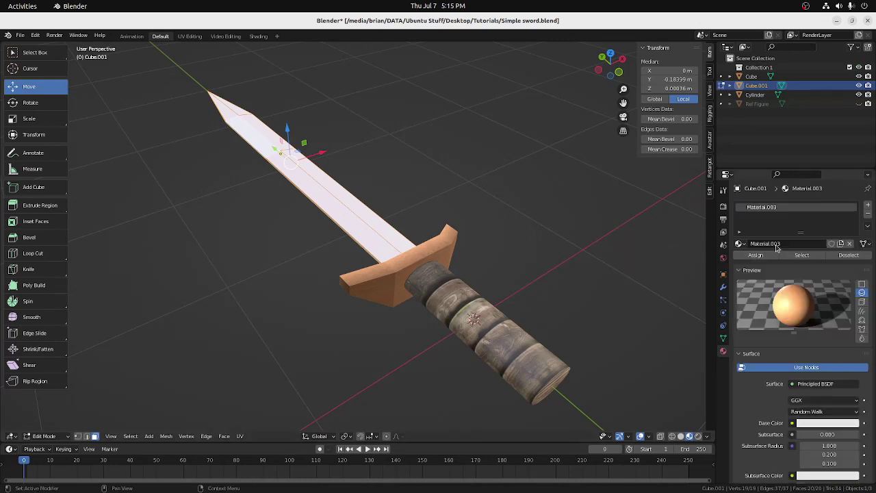
click(792, 424)
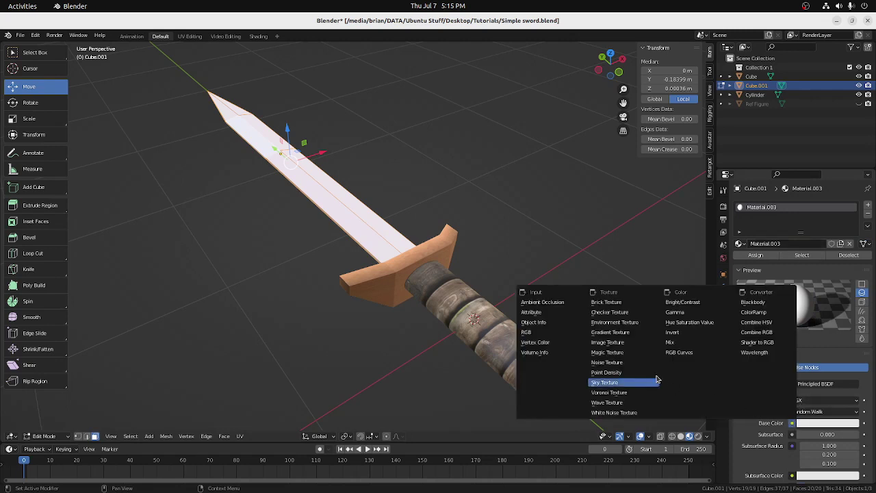
Set the blade material's Base Color to an Image Texture loaded from viking-sword3.png
click(625, 344)
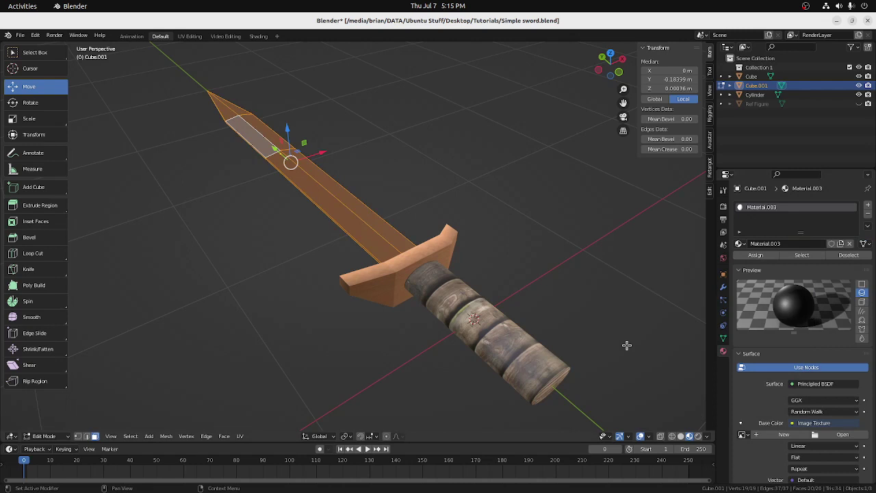
click(825, 436)
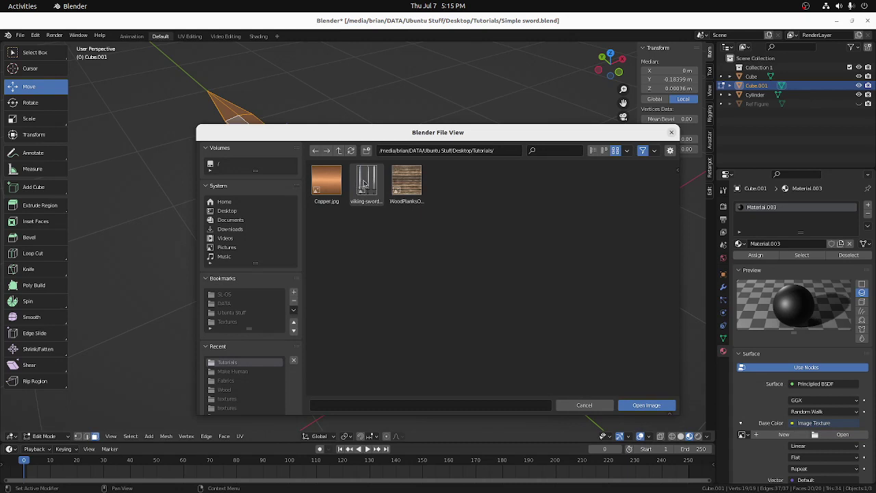
click(367, 180)
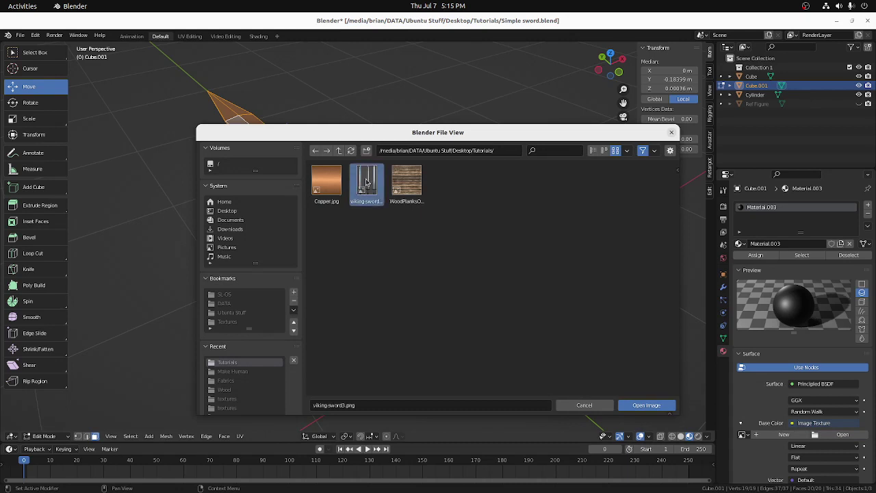
click(647, 405)
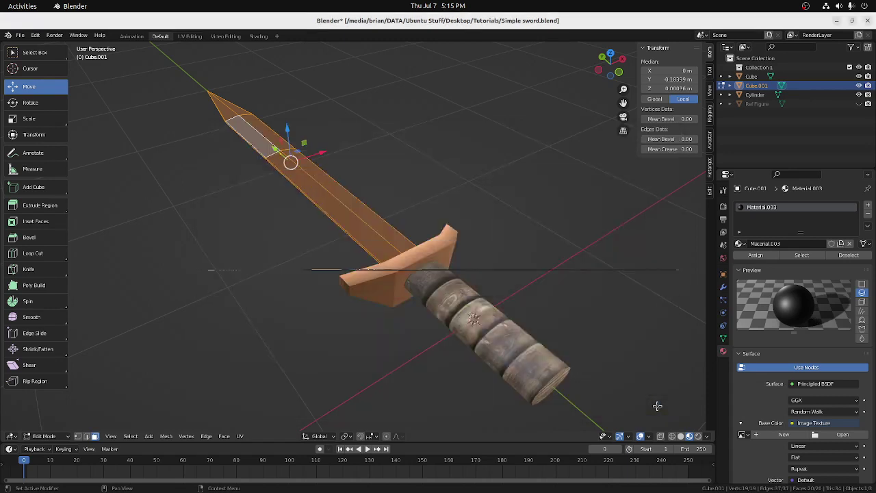
scroll(500, 226, up, 3)
middle_drag(499, 231, 425, 189)
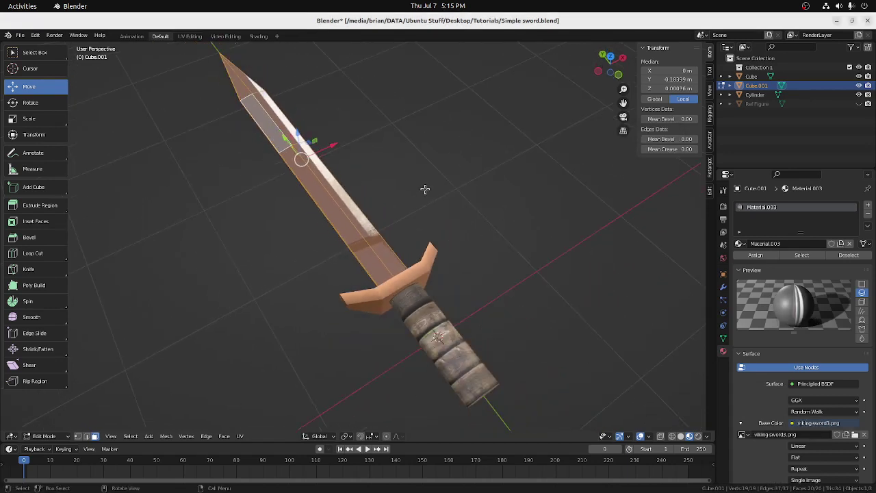
In the UV Editing workspace, display viking-sword3.png behind the blade's UV islands
click(190, 36)
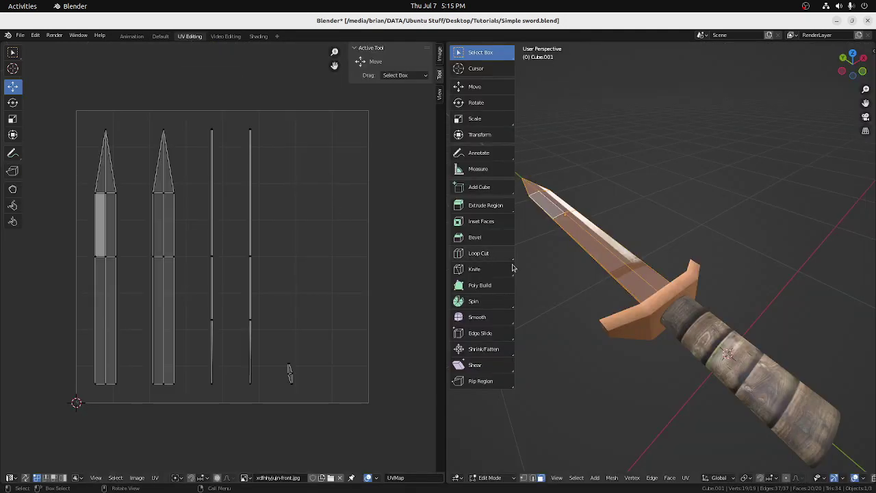
click(245, 477)
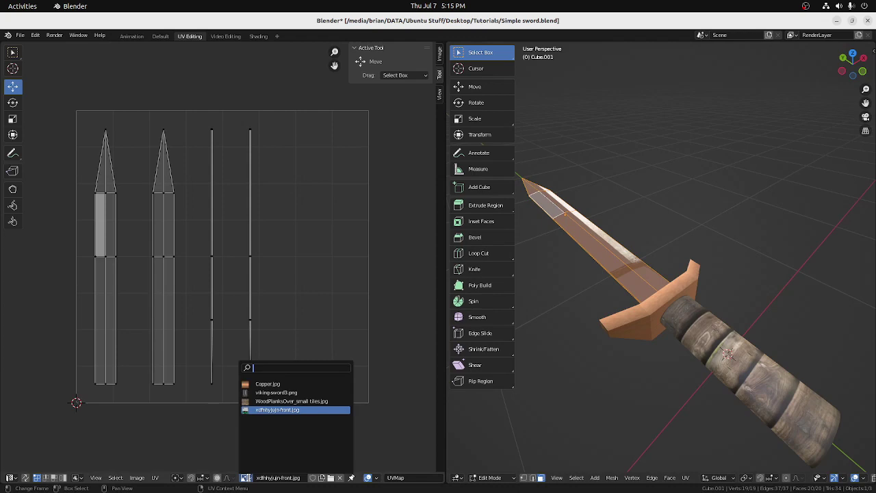
click(258, 392)
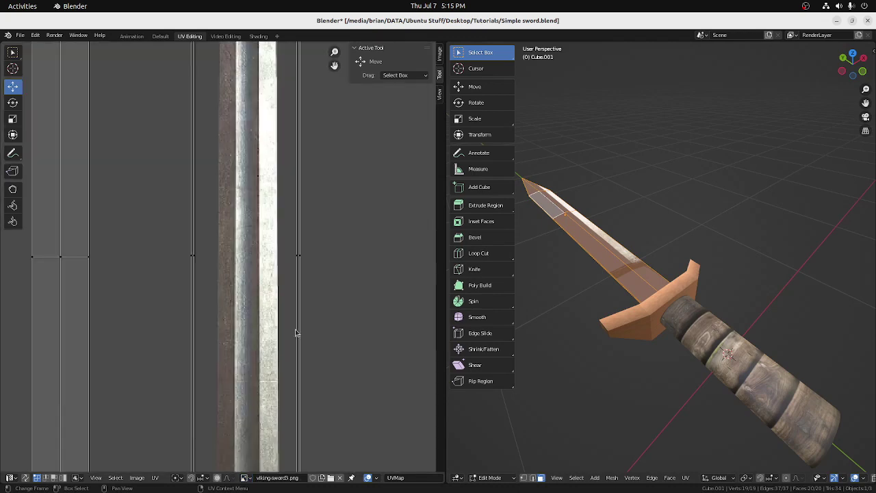
scroll(296, 333, down, 5)
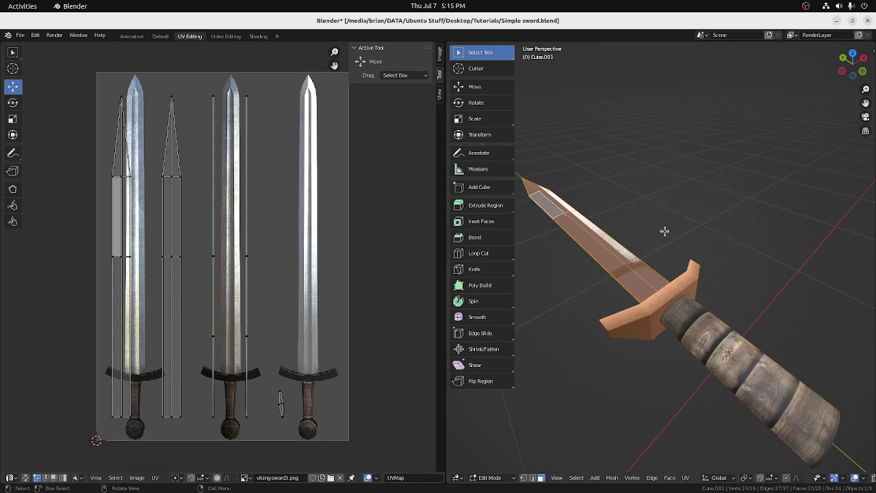
Select the blade's UV island and move it over the middle sword in the image
middle_drag(665, 232, 644, 243)
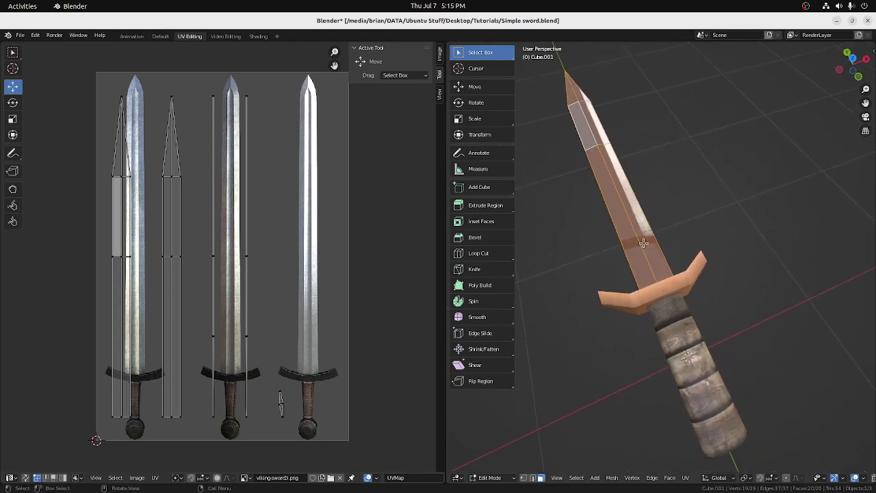
click(697, 192)
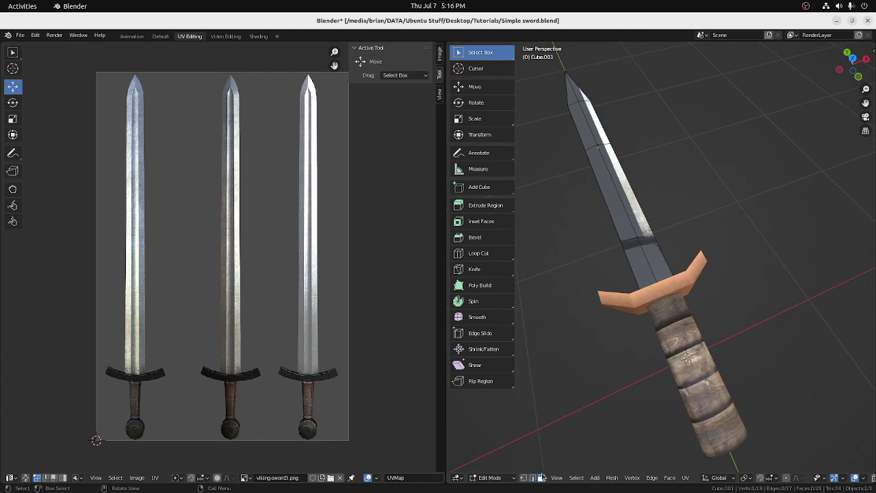
click(580, 103)
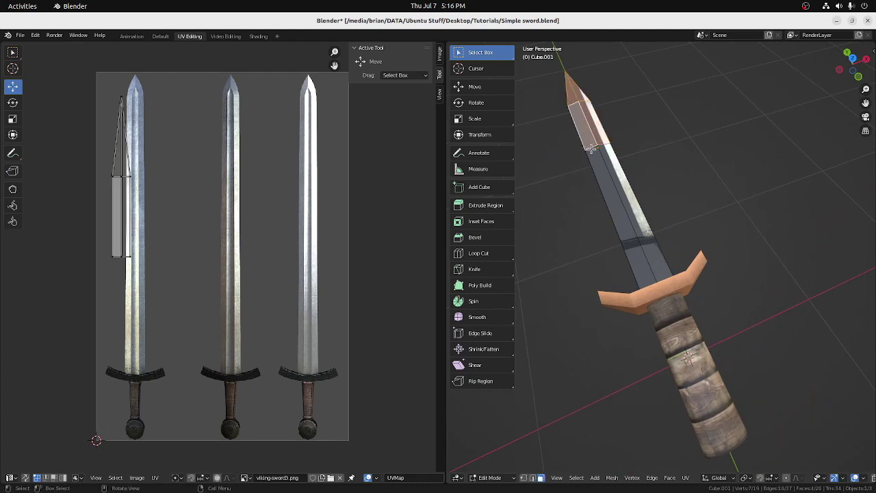
click(613, 182)
middle_drag(595, 183, 568, 103)
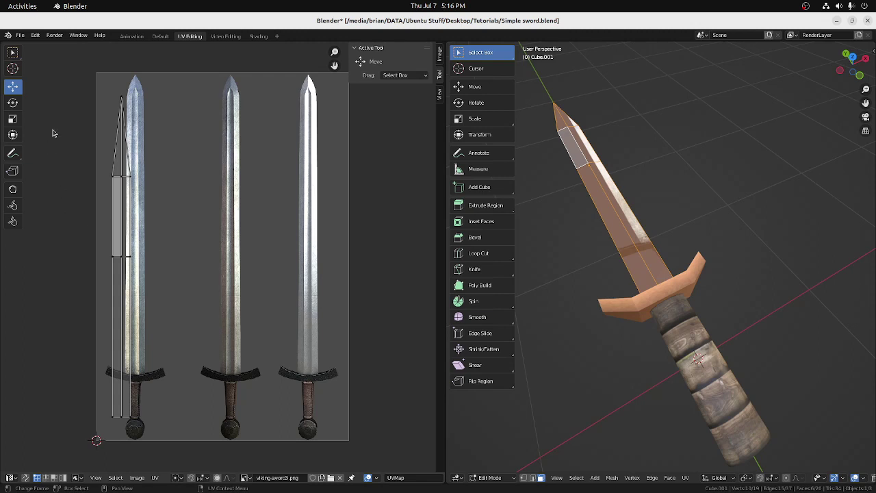
drag(82, 85, 165, 438)
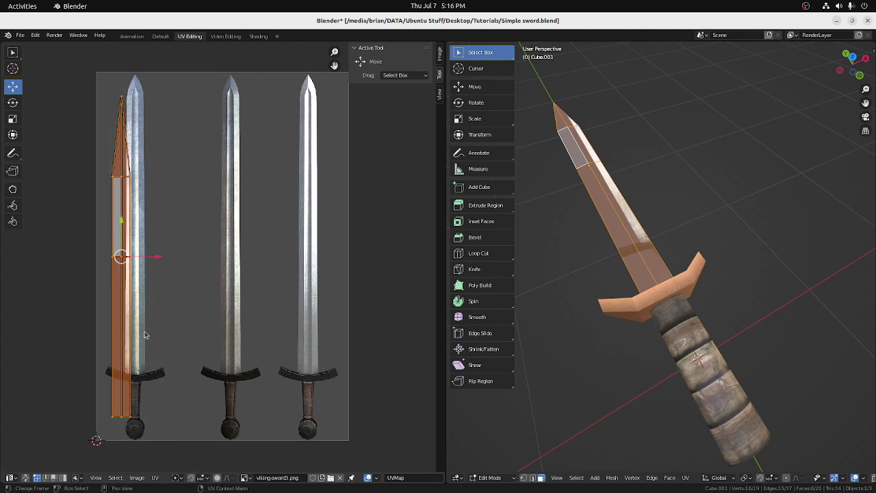
drag(120, 257, 231, 209)
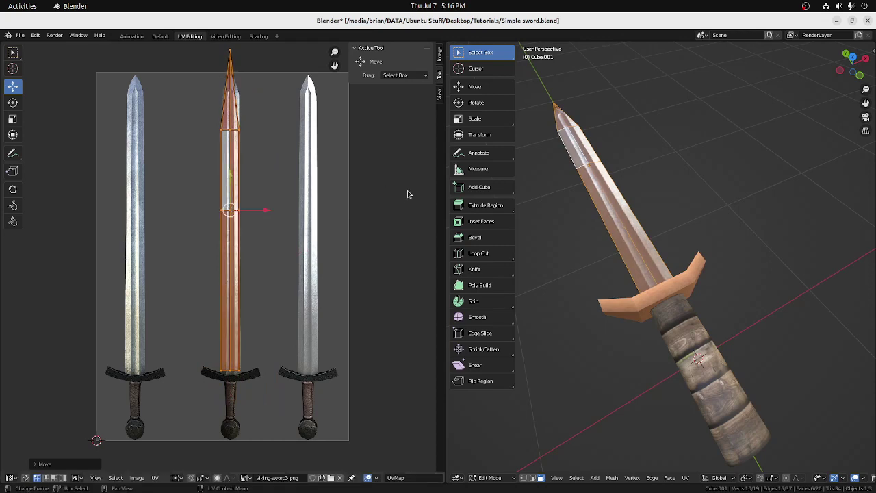
Shorten the island vertically, nudge it down, pull the tip vertices up to the point, and deselect
key(s)
key(y)
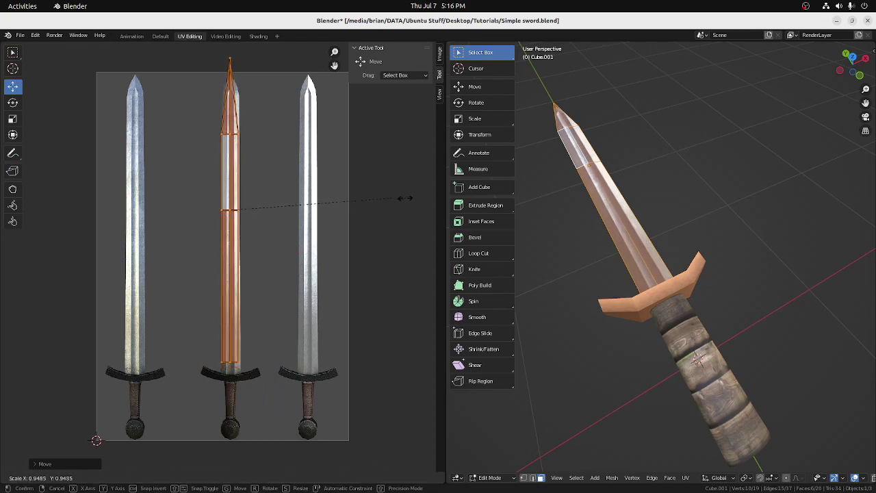
click(404, 201)
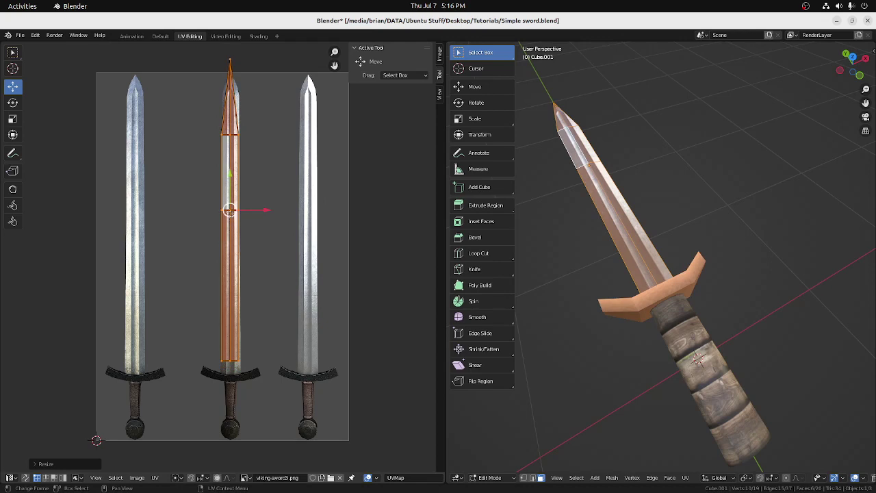
drag(229, 211, 232, 219)
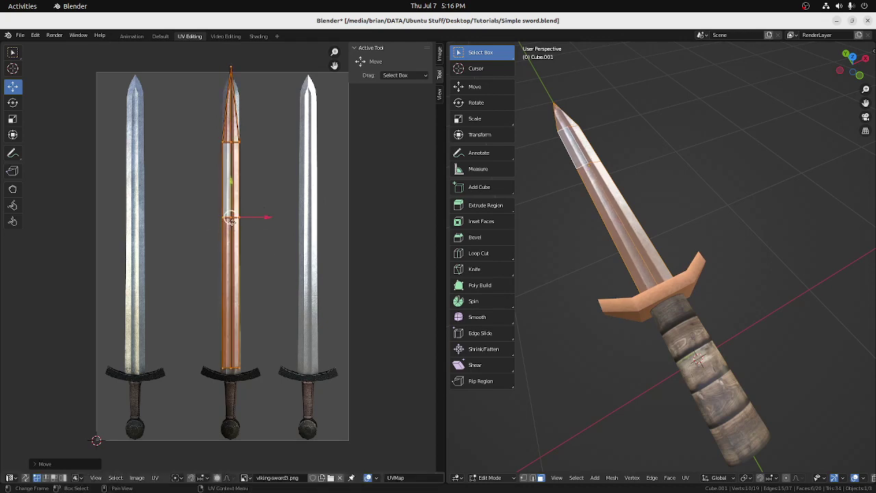
drag(210, 133, 260, 157)
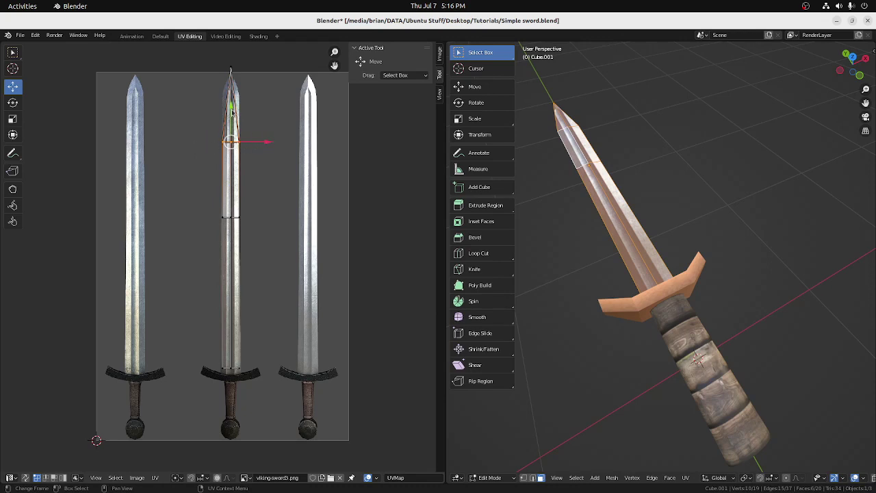
drag(233, 113, 233, 78)
scroll(232, 74, down, 1)
key(alt+a)
Select the connected blade and grip faces and move their UV island over the middle sword
middle_drag(644, 151, 604, 94)
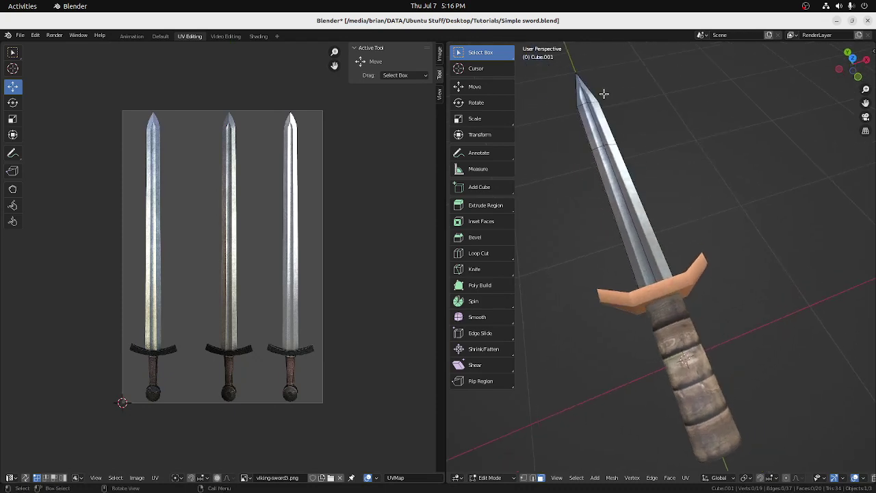
middle_drag(608, 211, 773, 98)
scroll(768, 113, down, 4)
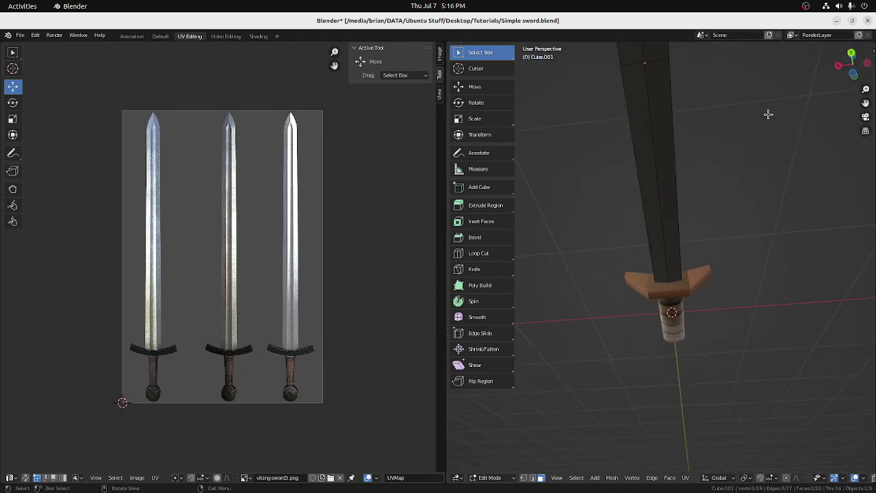
scroll(766, 115, down, 2)
drag(865, 103, 865, 192)
scroll(682, 252, up, 5)
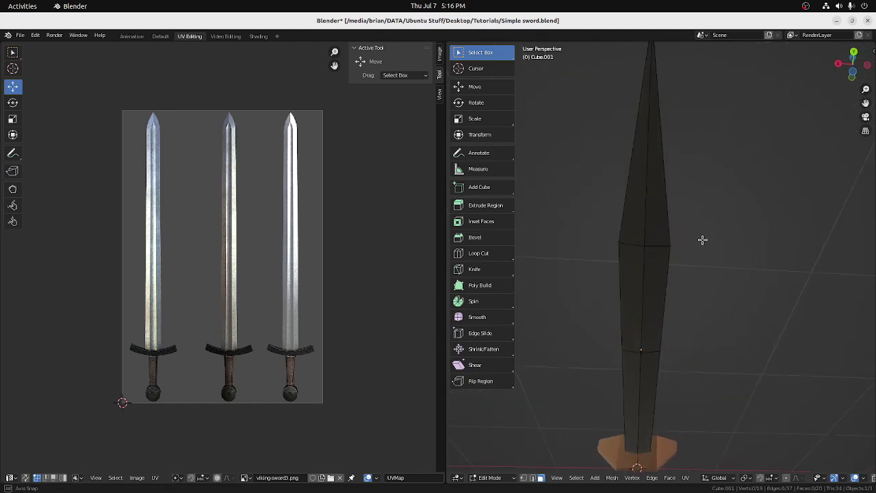
key(l)
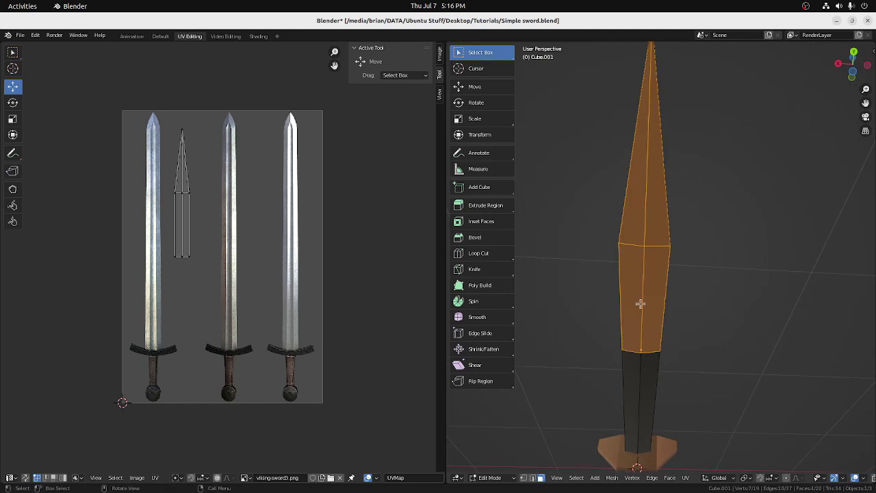
key(l)
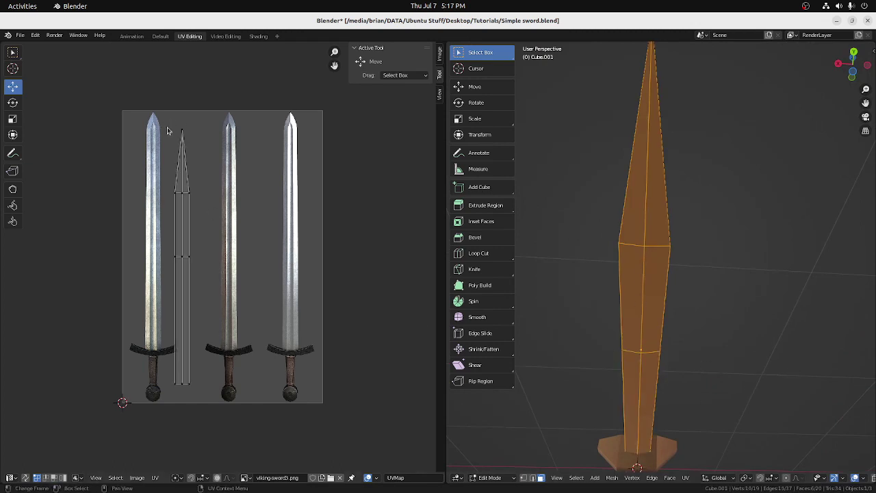
drag(167, 130, 197, 404)
drag(181, 256, 229, 218)
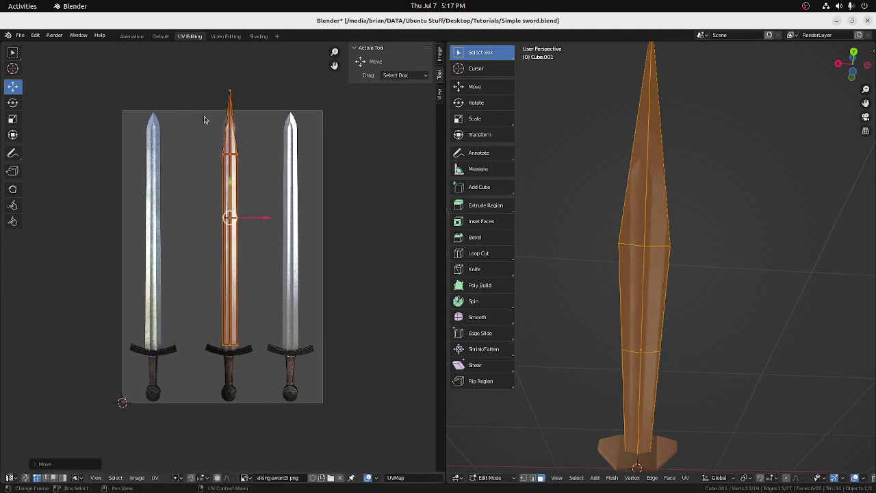
Slide the island's tip vertices vertically to match the middle sword's point, then deselect all
drag(217, 82, 242, 100)
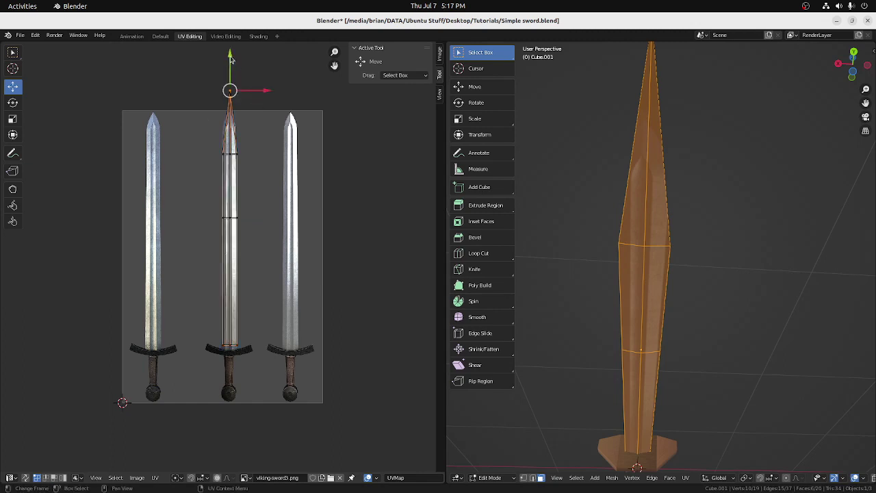
key(g)
key(y)
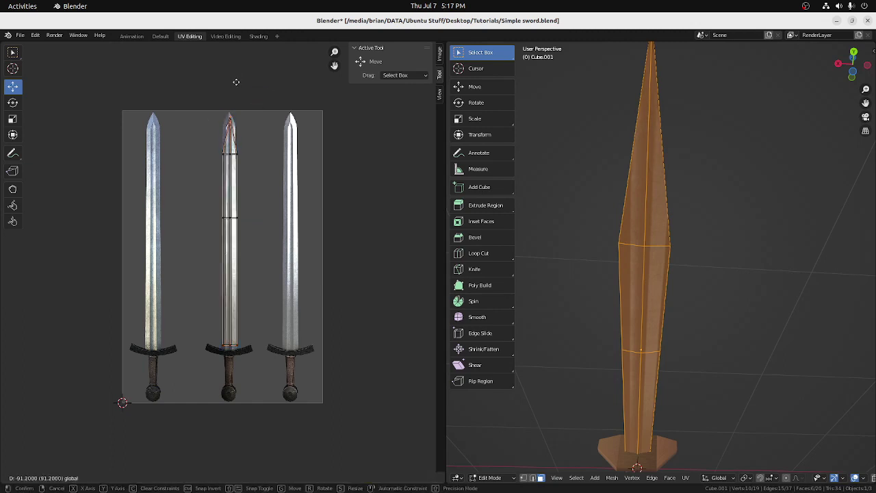
click(235, 82)
drag(212, 152, 269, 167)
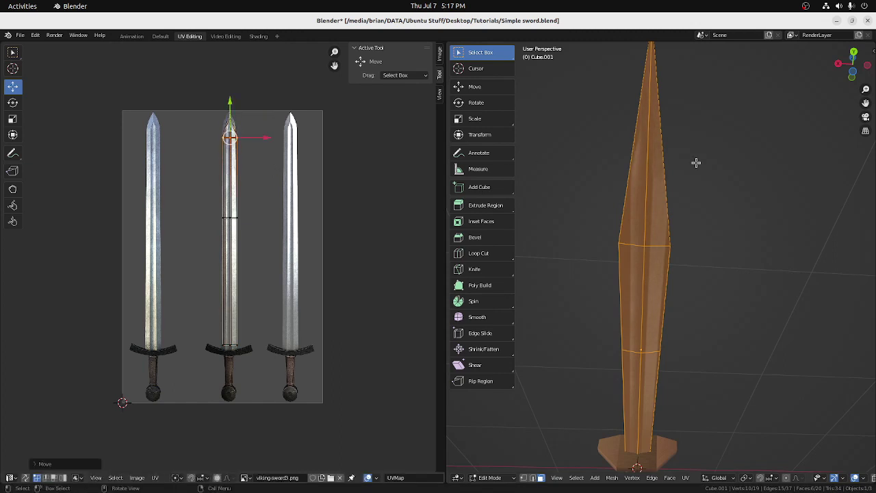
key(alt+a)
middle_drag(649, 187, 600, 225)
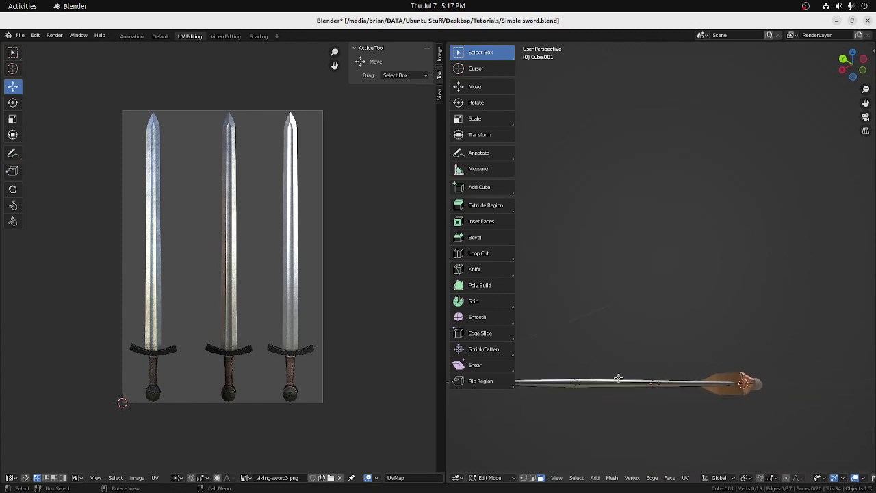
Select one thin blade edge's faces and move their UV strip inside the middle sword, scaled to 0.6831
click(618, 384)
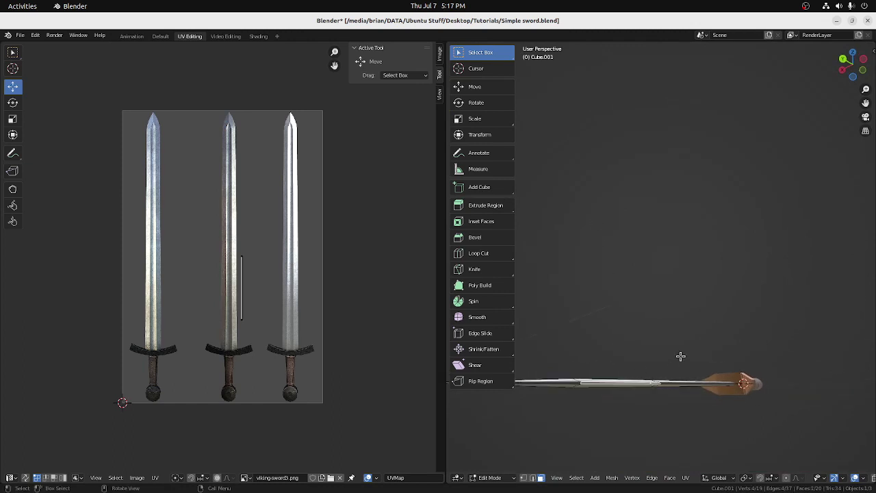
middle_drag(681, 356, 648, 368)
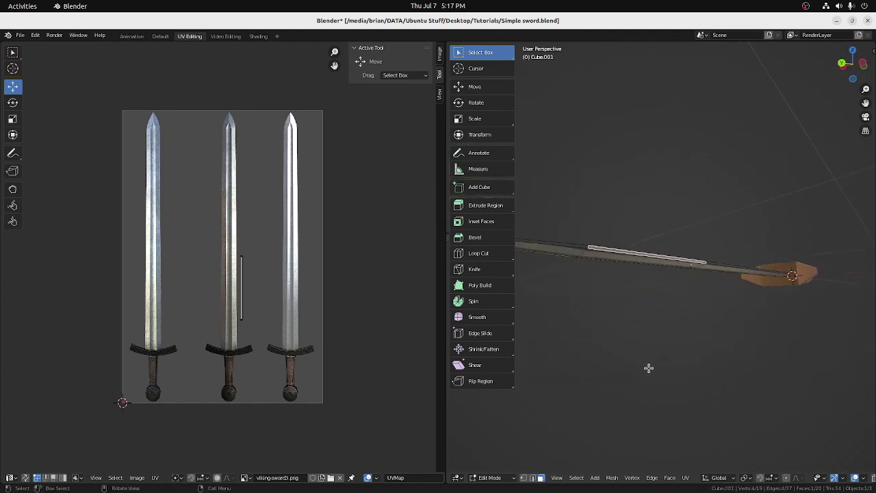
shift+click(584, 247)
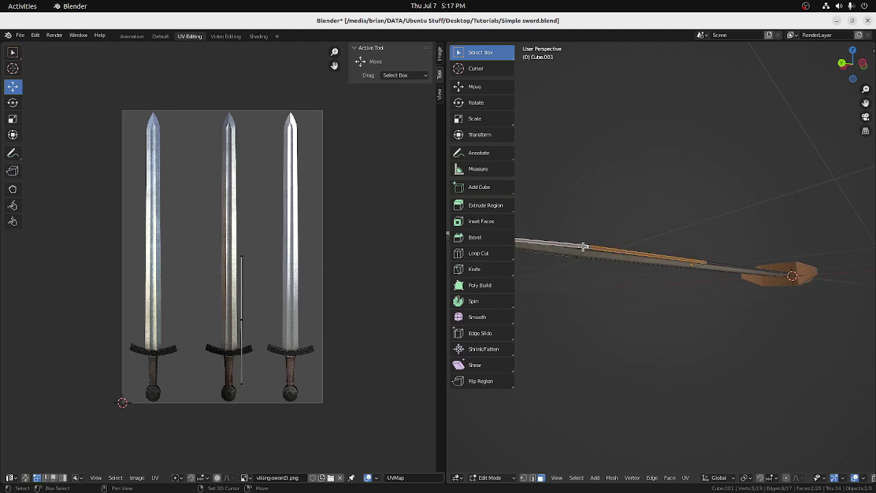
shift+click(725, 264)
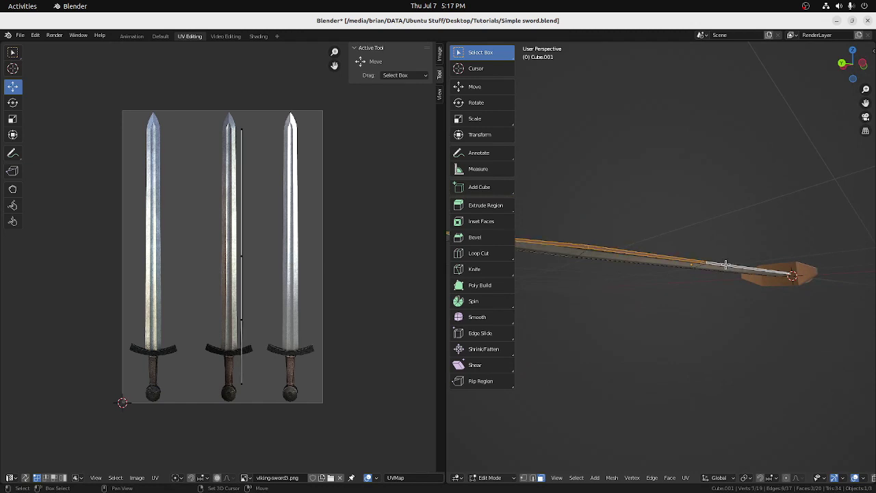
drag(226, 126, 294, 409)
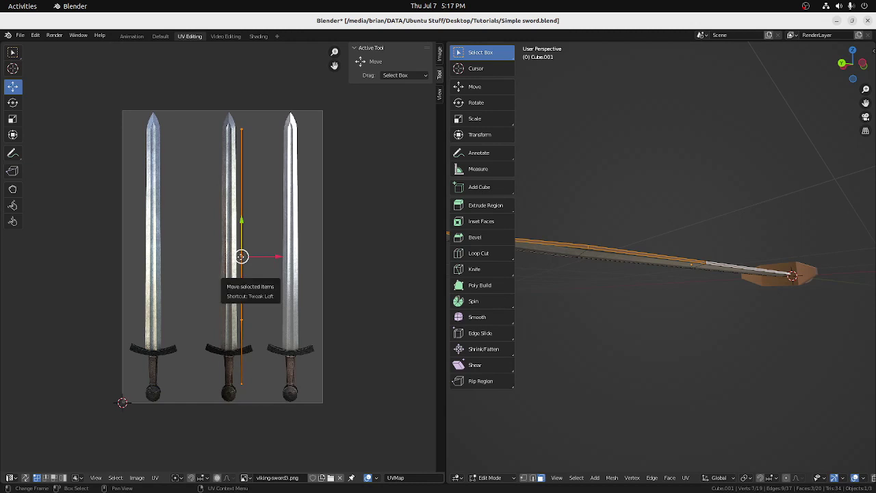
drag(241, 256, 235, 247)
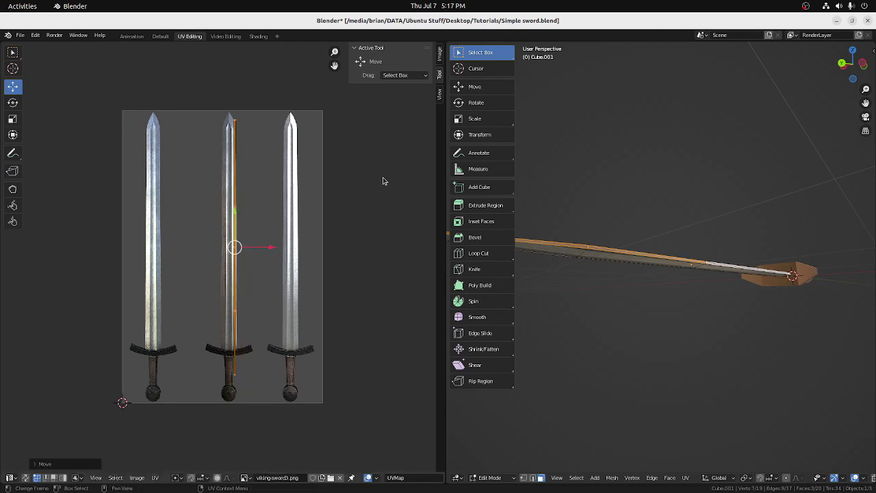
key(s)
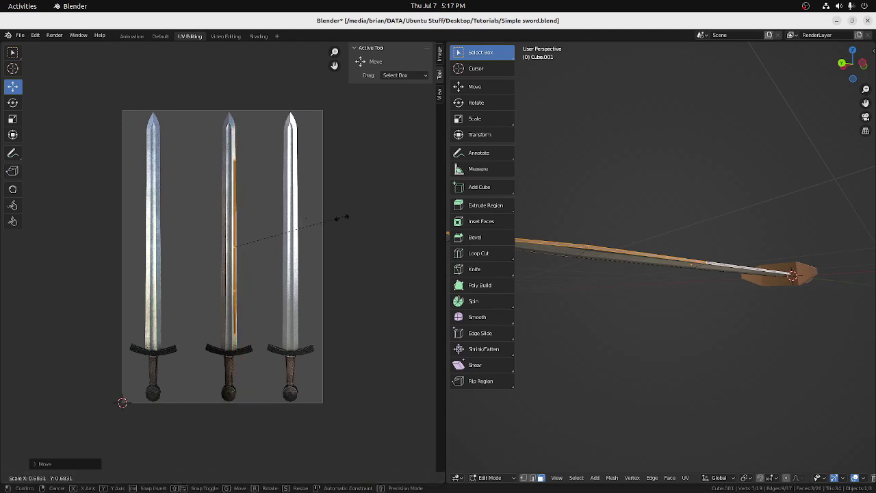
click(343, 218)
middle_drag(589, 253, 692, 245)
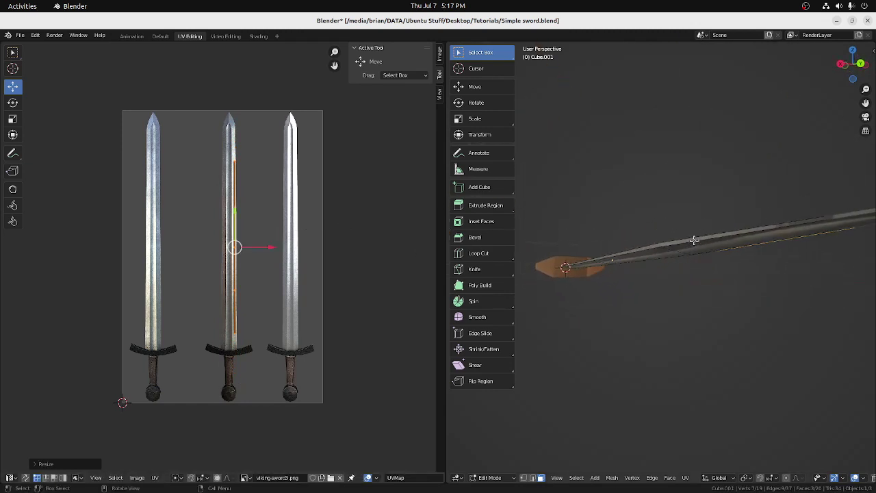
Select the opposite blade edge up to the hilt and fit its narrowed UV strip within the middle sword
click(666, 244)
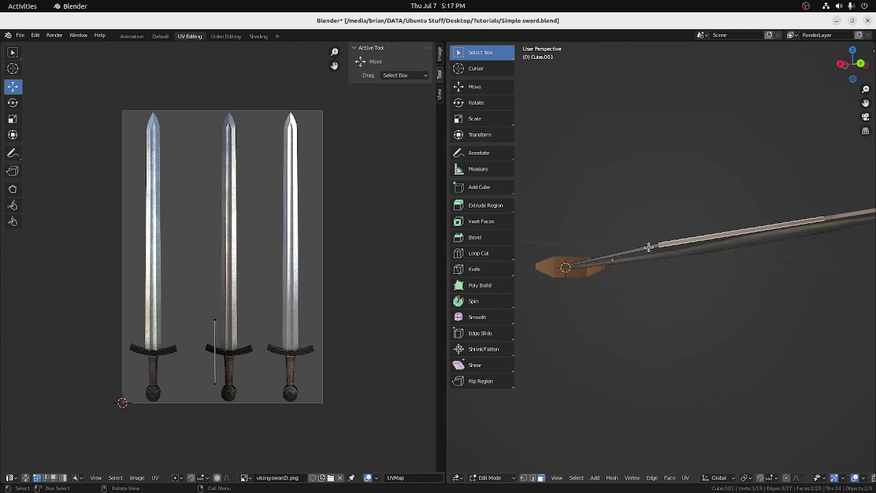
shift+click(830, 232)
shift+click(854, 215)
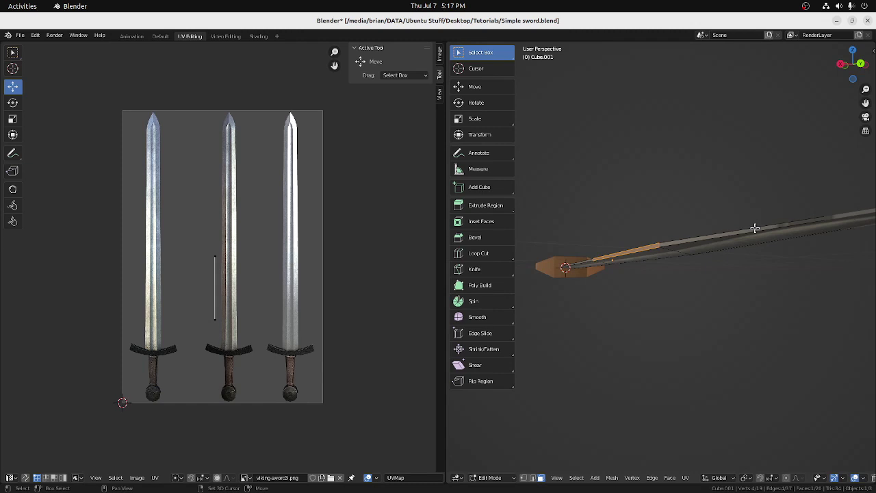
shift+click(584, 261)
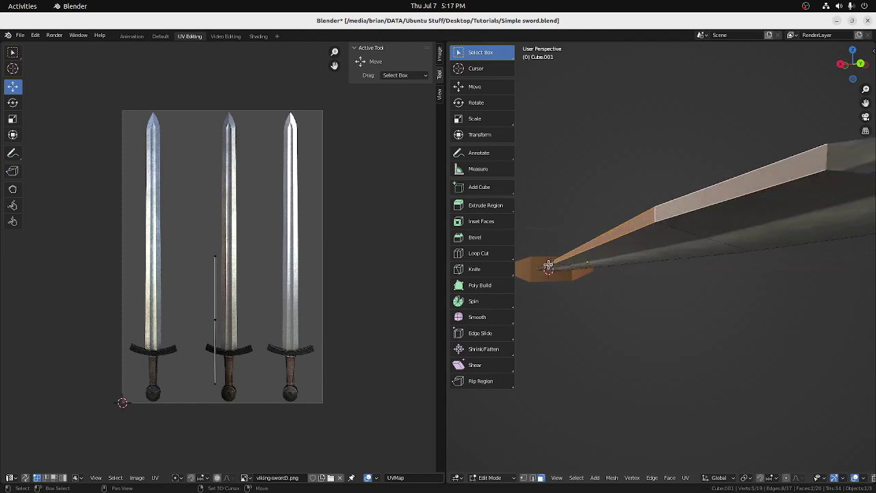
shift+click(551, 263)
middle_drag(612, 251, 605, 223)
drag(196, 122, 249, 402)
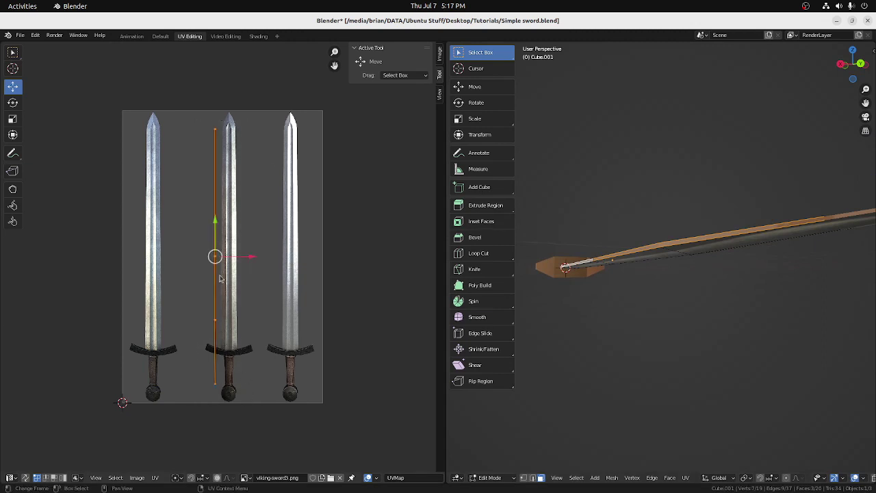
drag(215, 254, 236, 243)
key(s)
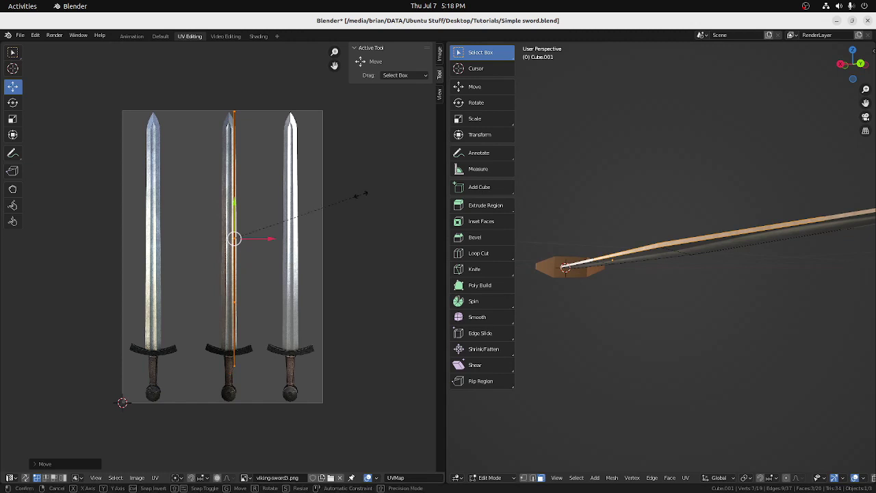
click(320, 249)
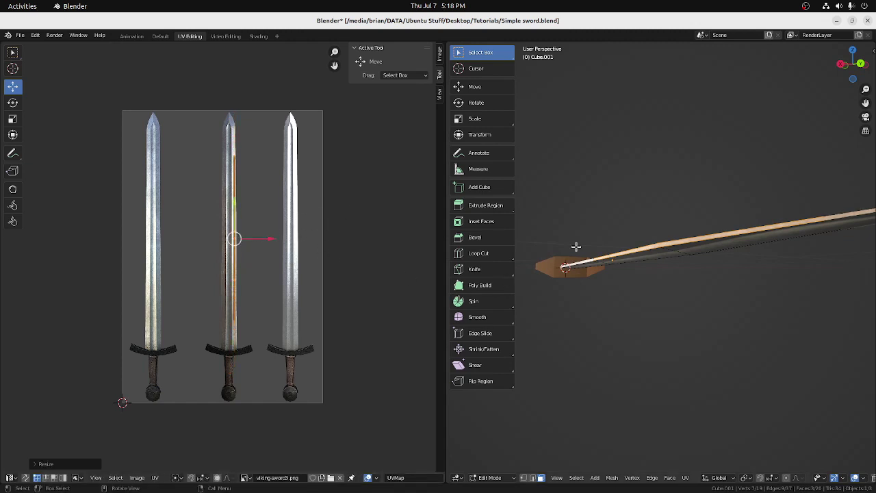
middle_drag(577, 249, 838, 302)
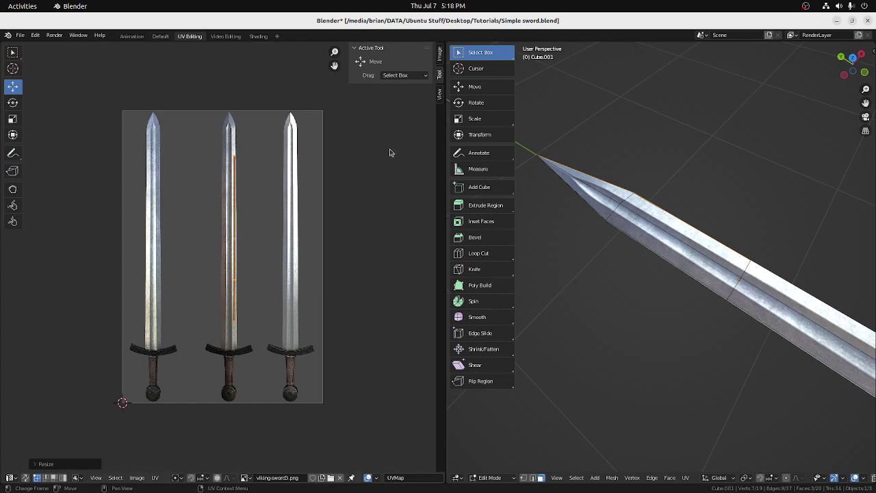
Switch to the Default workspace and orbit around the steel, copper and wood textured sword
click(161, 37)
middle_drag(369, 198, 408, 187)
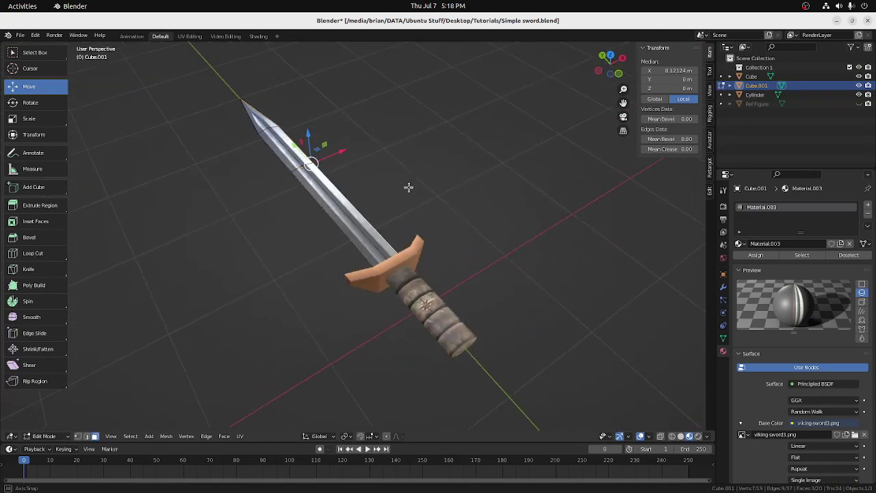